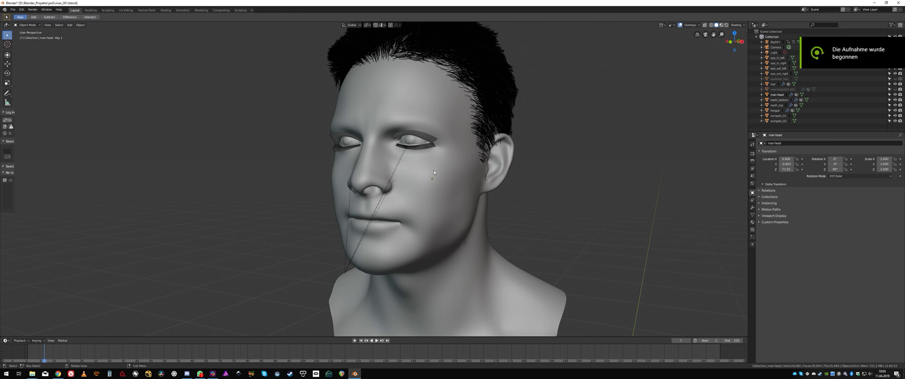
Step: Switch to the Texture Paint workspace with the man's head selected for painting
{"action": "middle_click_drag", "start_coordinate": [434, 173], "coordinate": [388, 83]}
{"action": "scroll", "coordinate": [442, 186], "scroll_direction": "up", "scroll_amount": 1}
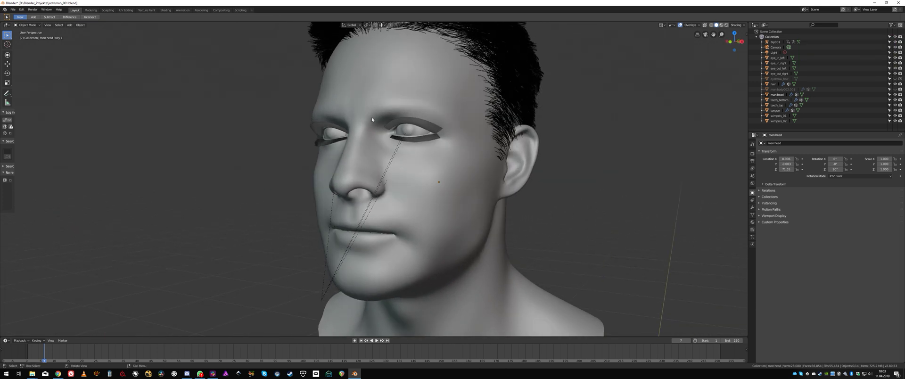
{"action": "middle_click_drag", "start_coordinate": [411, 184], "coordinate": [435, 138]}
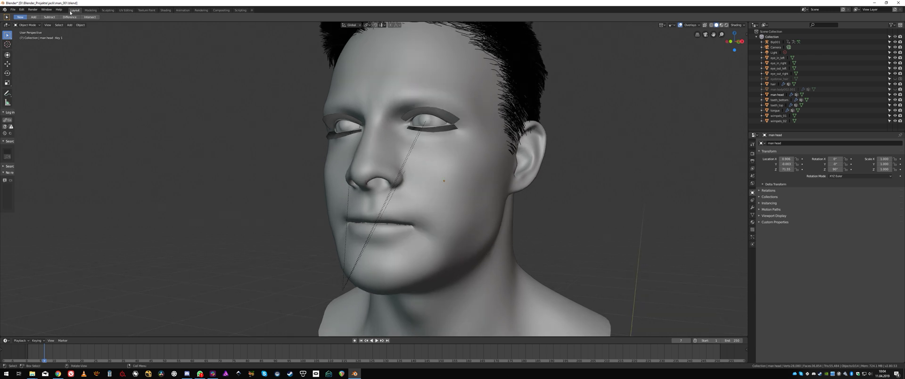
{"action": "left_click", "coordinate": [147, 10]}
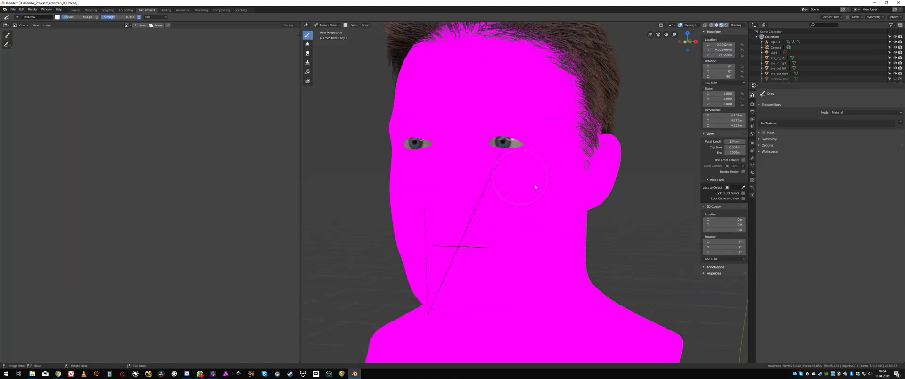
{"action": "middle_click_drag", "start_coordinate": [535, 185], "coordinate": [529, 187]}
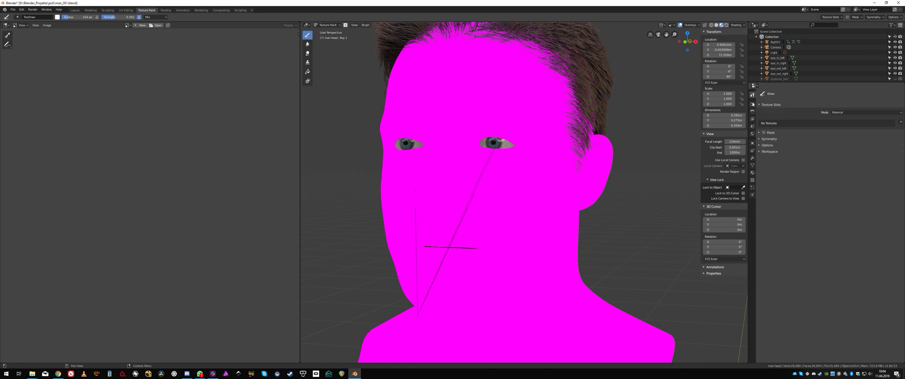
Step: Add a Base Color texture paint slot to the head with a blank image in the reddish skin tone
{"action": "left_click", "coordinate": [753, 126]}
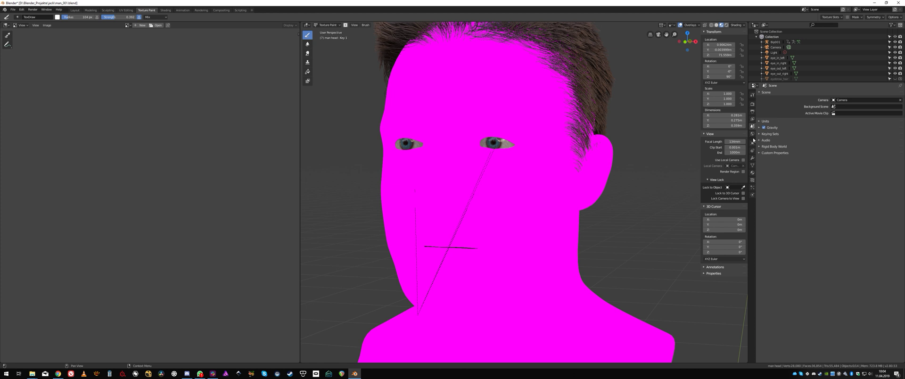
{"action": "left_click", "coordinate": [753, 95]}
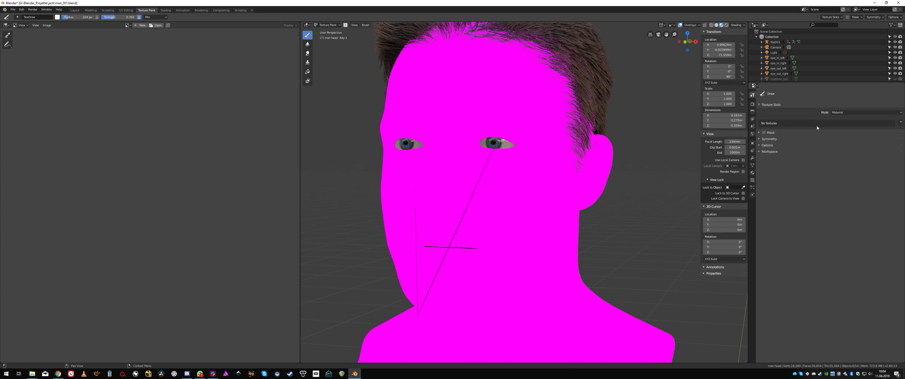
{"action": "left_click", "coordinate": [901, 122]}
{"action": "left_click", "coordinate": [884, 129]}
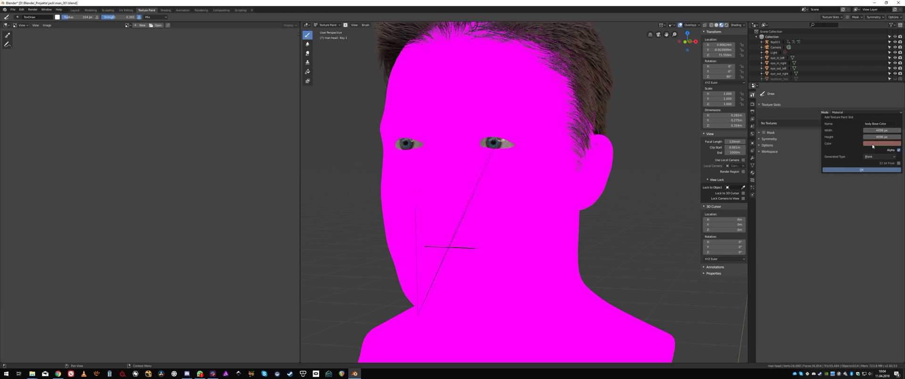
{"action": "left_click", "coordinate": [864, 171]}
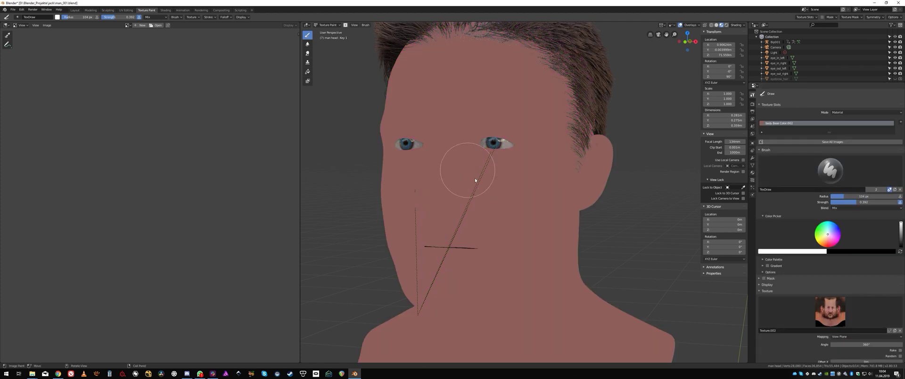
Step: Unlink the existing face texture from the Draw brush
{"action": "middle_click_drag", "start_coordinate": [530, 182], "coordinate": [515, 182]}
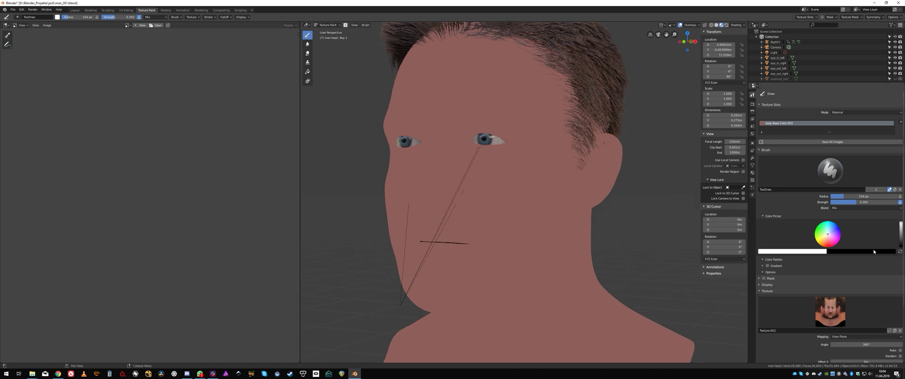
{"action": "scroll", "coordinate": [835, 313], "scroll_direction": "down", "scroll_amount": 2}
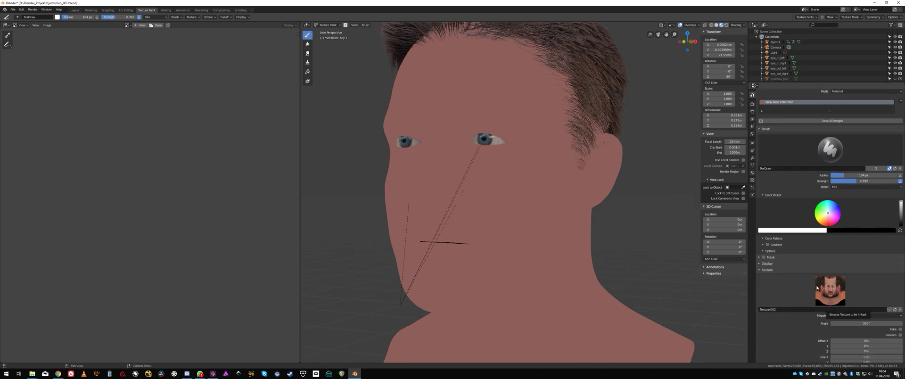
{"action": "scroll", "coordinate": [823, 288], "scroll_direction": "up", "scroll_amount": 2}
{"action": "left_click", "coordinate": [829, 290]}
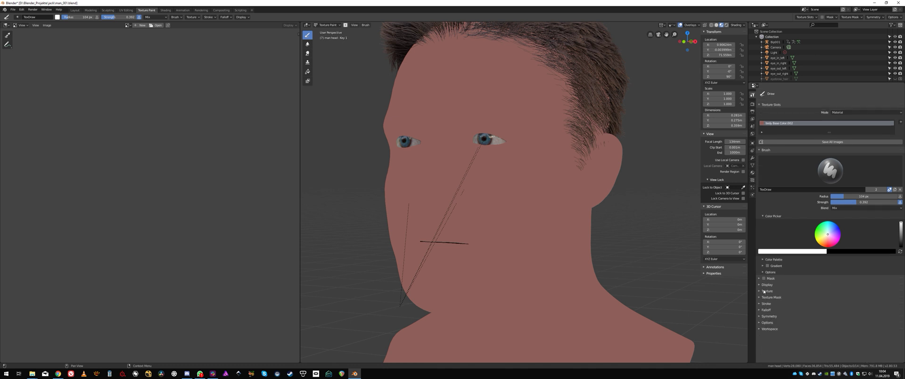
{"action": "left_click", "coordinate": [761, 292]}
{"action": "scroll", "coordinate": [820, 293], "scroll_direction": "down", "scroll_amount": 4}
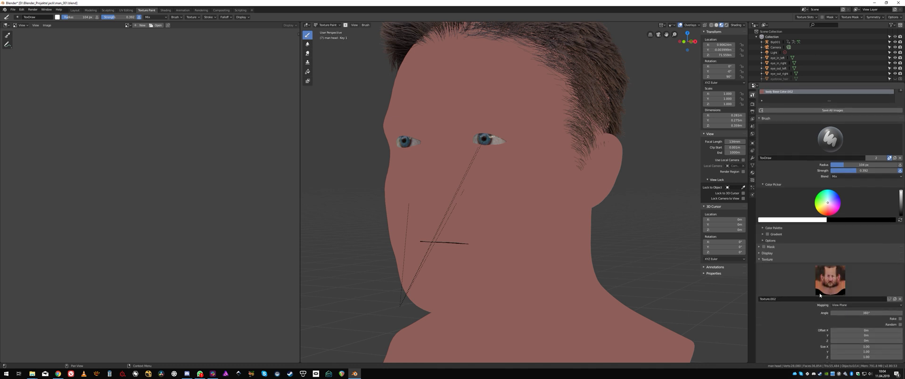
{"action": "left_click", "coordinate": [901, 278]}
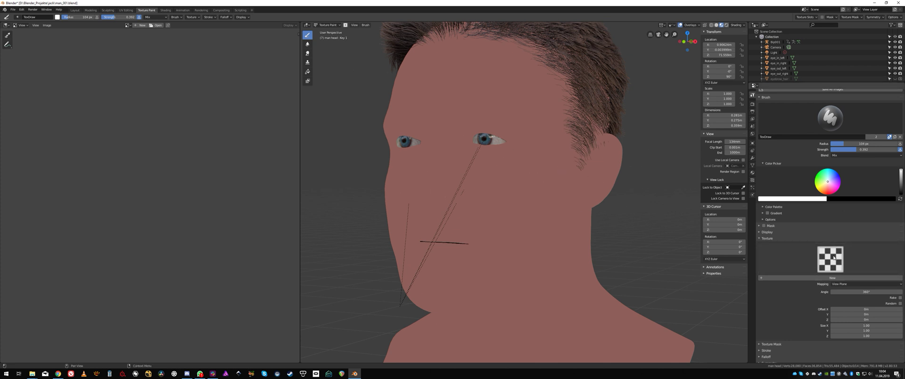
Step: Switch to the browser and examine the bearded man's face texture and its resolution in the DuckDuckGo image results
{"action": "left_click", "coordinate": [58, 374]}
{"action": "left_click", "coordinate": [725, 96]}
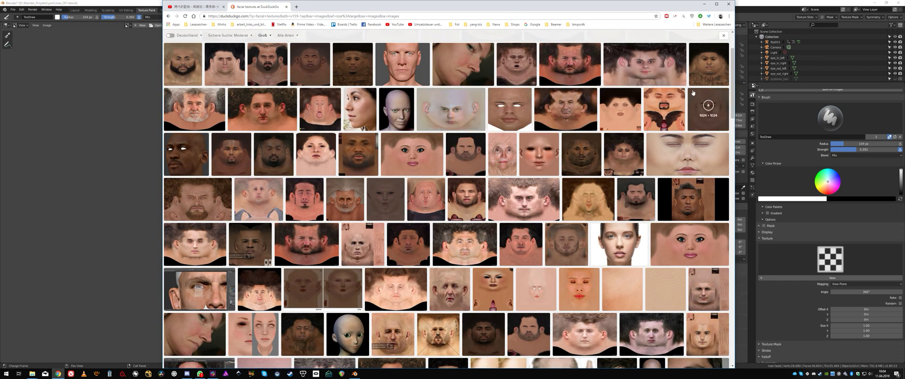
{"action": "scroll", "coordinate": [575, 112], "scroll_direction": "up", "scroll_amount": 2}
{"action": "scroll", "coordinate": [580, 104], "scroll_direction": "up", "scroll_amount": 3}
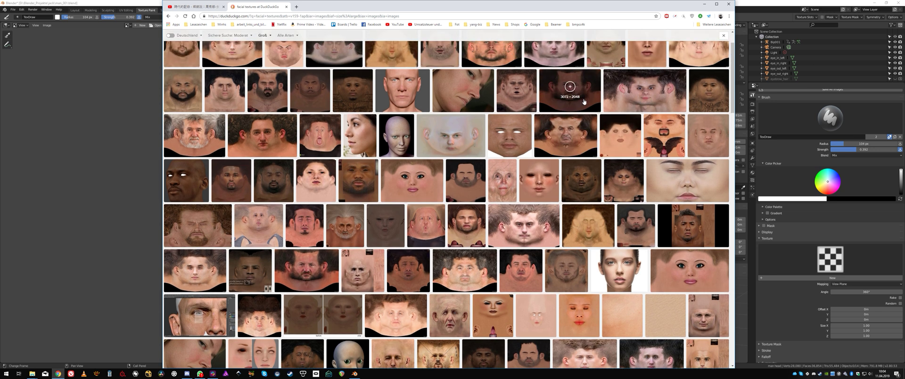
{"action": "left_click", "coordinate": [583, 134]}
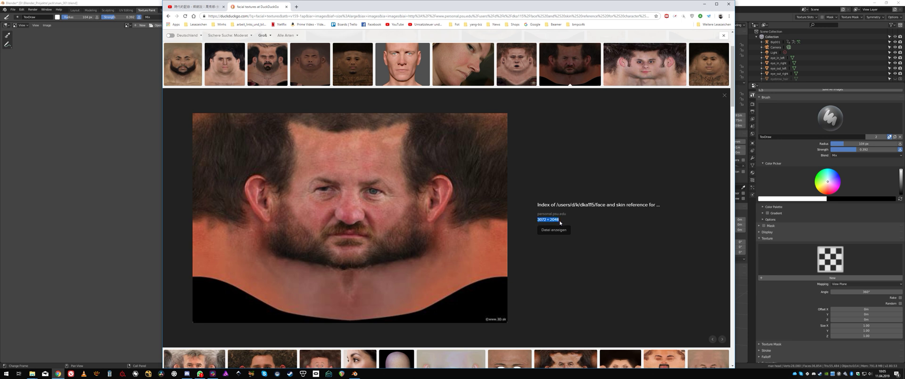
{"action": "left_click", "coordinate": [548, 220]}
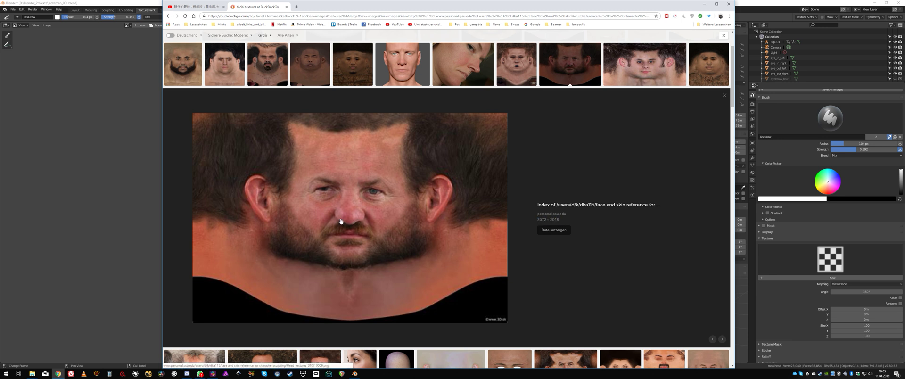
{"action": "left_click", "coordinate": [723, 98]}
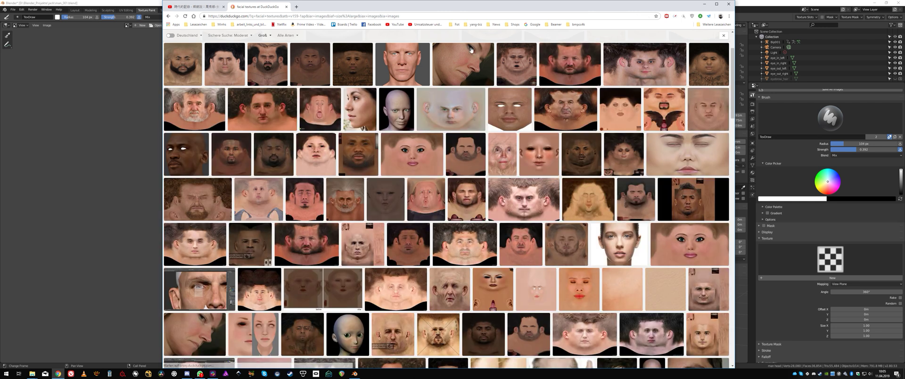
Step: Return to Blender, create a new image texture for the brush and load the head texture JPG from the textures folder
{"action": "left_click", "coordinate": [354, 374]}
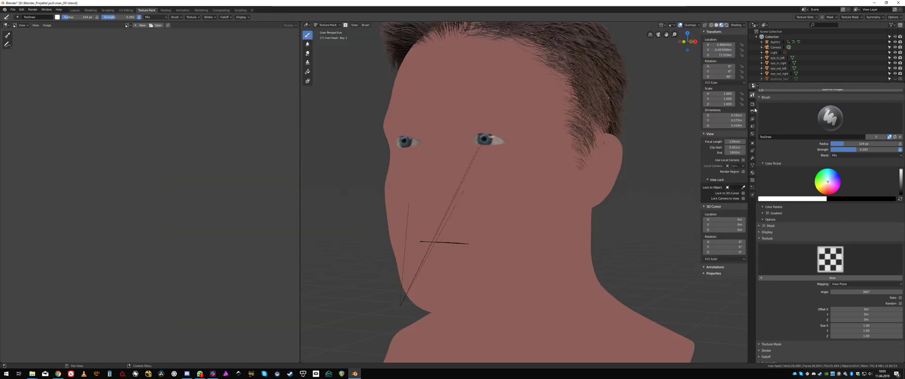
{"action": "left_click", "coordinate": [753, 180]}
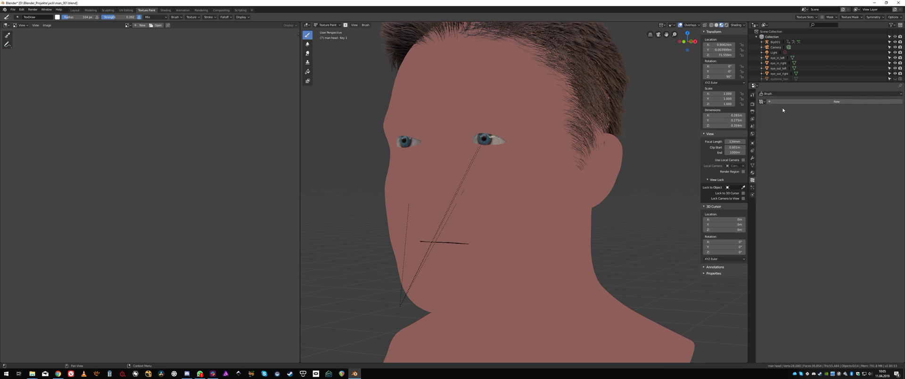
{"action": "left_click", "coordinate": [797, 103]}
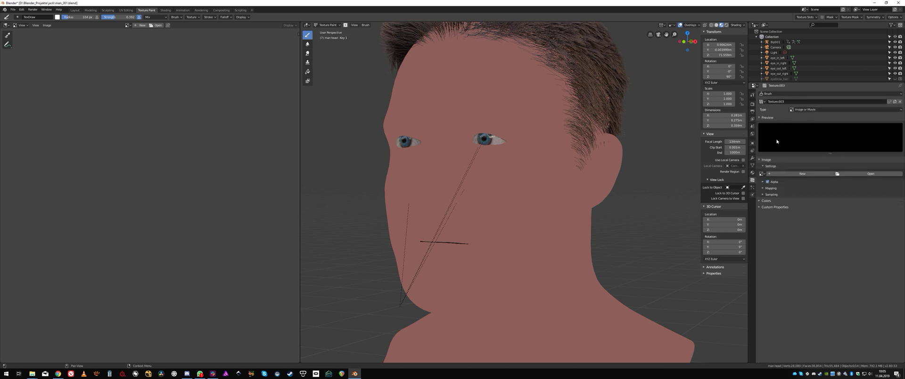
{"action": "left_click", "coordinate": [866, 174]}
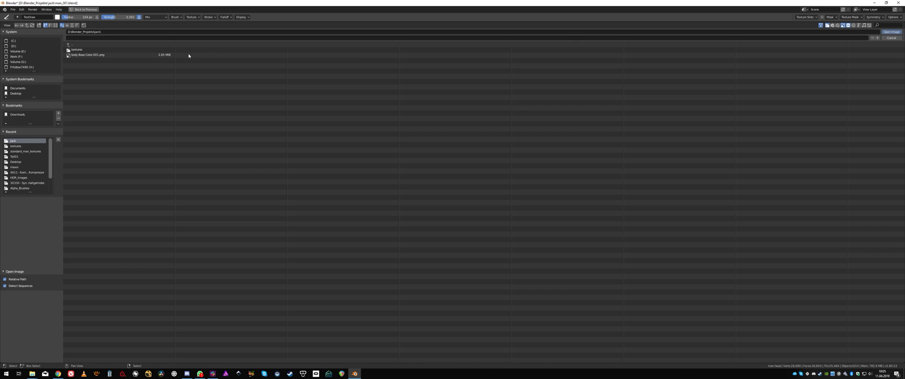
{"action": "left_click", "coordinate": [88, 50]}
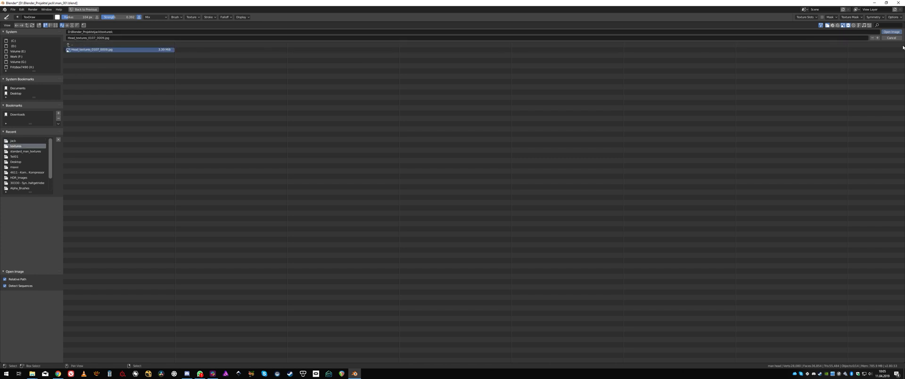
{"action": "left_click", "coordinate": [889, 33]}
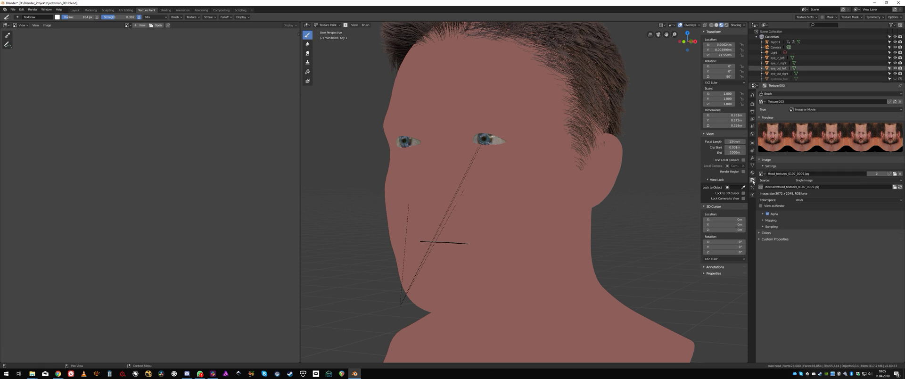
Step: Choose the bearded-face texture Texture.003 as the Draw brush's texture
{"action": "left_click", "coordinate": [752, 95]}
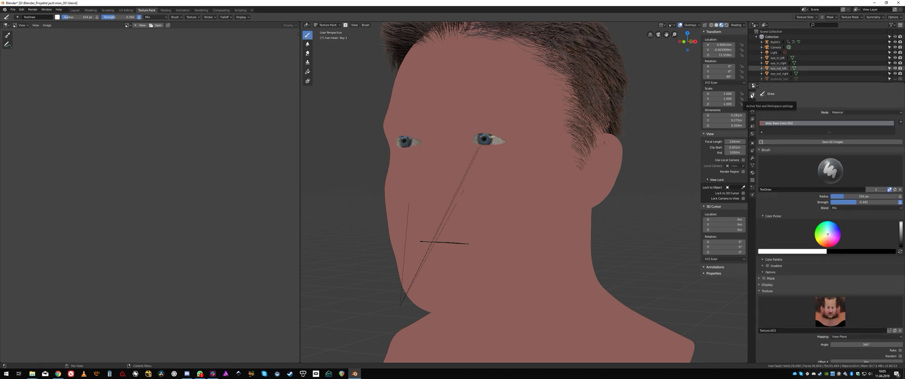
{"action": "scroll", "coordinate": [864, 267], "scroll_direction": "down", "scroll_amount": 2}
{"action": "scroll", "coordinate": [775, 265], "scroll_direction": "up", "scroll_amount": 2}
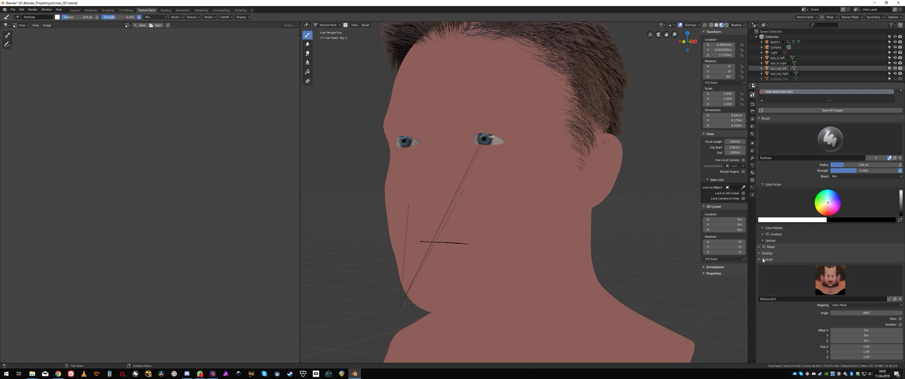
{"action": "scroll", "coordinate": [838, 304], "scroll_direction": "down", "scroll_amount": 2}
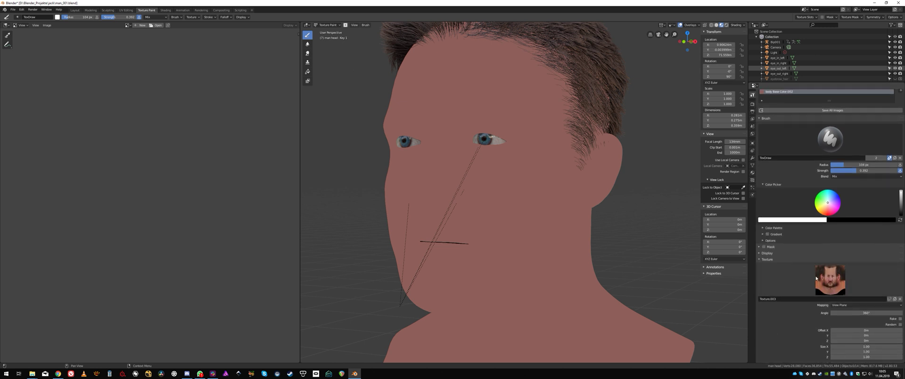
{"action": "left_click", "coordinate": [835, 283]}
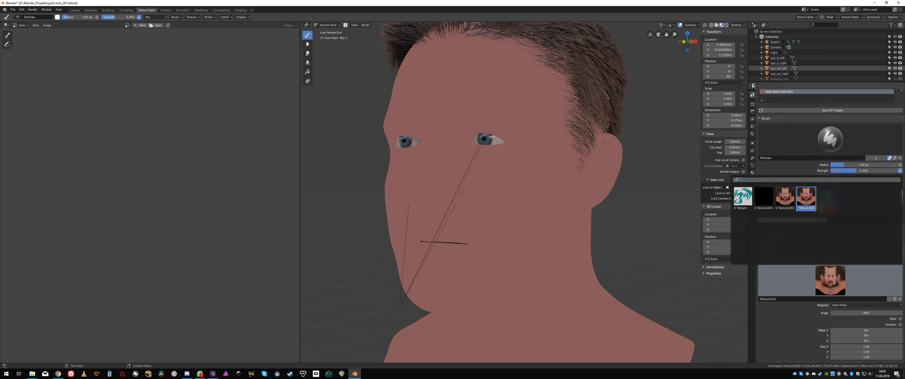
{"action": "left_click", "coordinate": [809, 200]}
Step: Set the brush texture's mapping to Stencil
{"action": "scroll", "coordinate": [867, 293], "scroll_direction": "down", "scroll_amount": 2}
{"action": "mouse_move", "coordinate": [542, 221]}
{"action": "middle_mouse_down"}
{"action": "mouse_move", "coordinate": [529, 217]}
{"action": "mouse_move", "coordinate": [549, 212]}
{"action": "middle_mouse_up"}
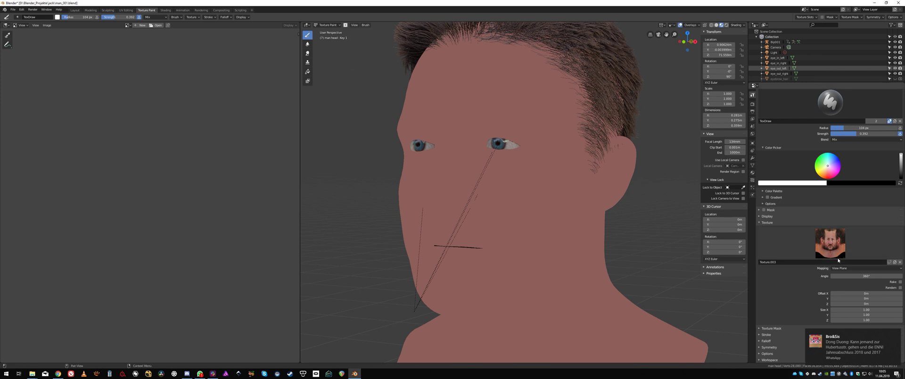
{"action": "left_click", "coordinate": [896, 334]}
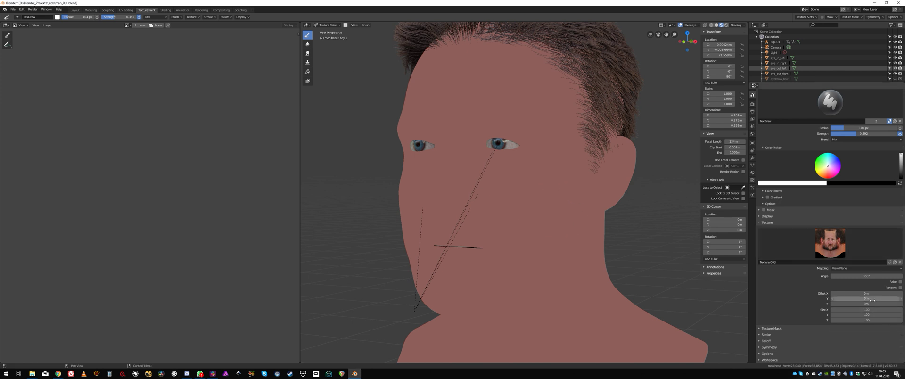
{"action": "left_click", "coordinate": [873, 268]}
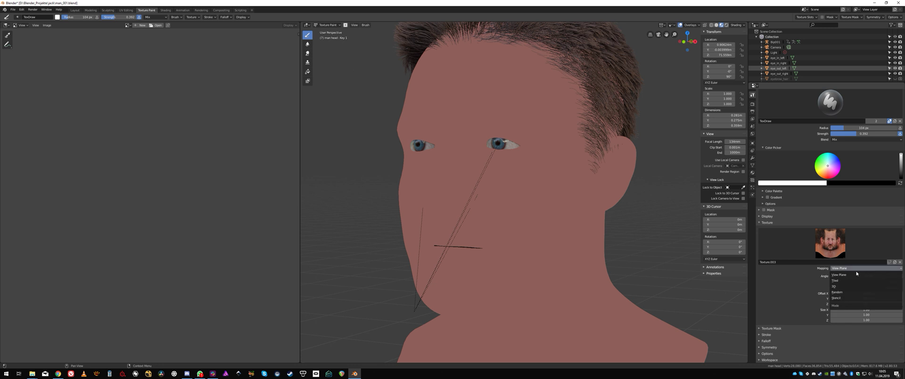
{"action": "left_click", "coordinate": [841, 298]}
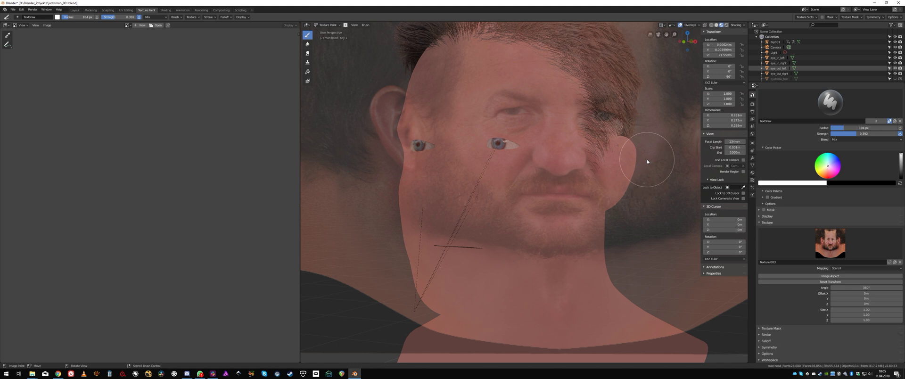
Step: Move the stencil image over the middle of the head and scale it to roughly the head's width
{"action": "mouse_move", "coordinate": [647, 159]}
{"action": "right_mouse_down"}
{"action": "mouse_move", "coordinate": [583, 193]}
{"action": "mouse_move", "coordinate": [585, 210]}
{"action": "mouse_move", "coordinate": [584, 196]}
{"action": "mouse_move", "coordinate": [517, 210]}
{"action": "mouse_move", "coordinate": [501, 230]}
{"action": "right_mouse_up"}
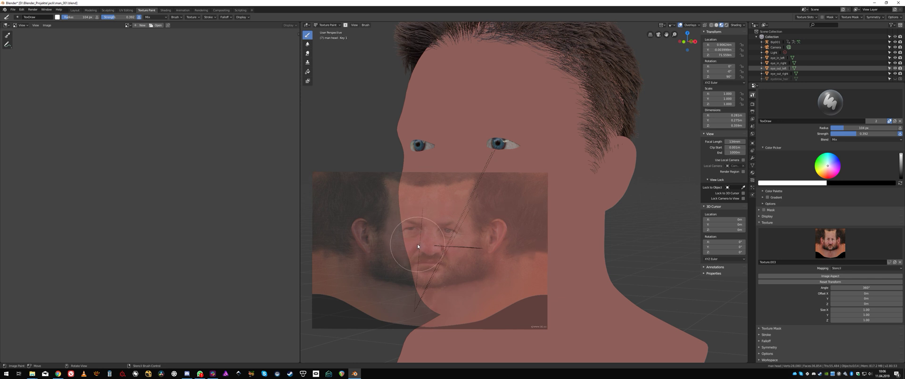
{"action": "right_click_drag", "start_coordinate": [432, 243], "coordinate": [509, 199]}
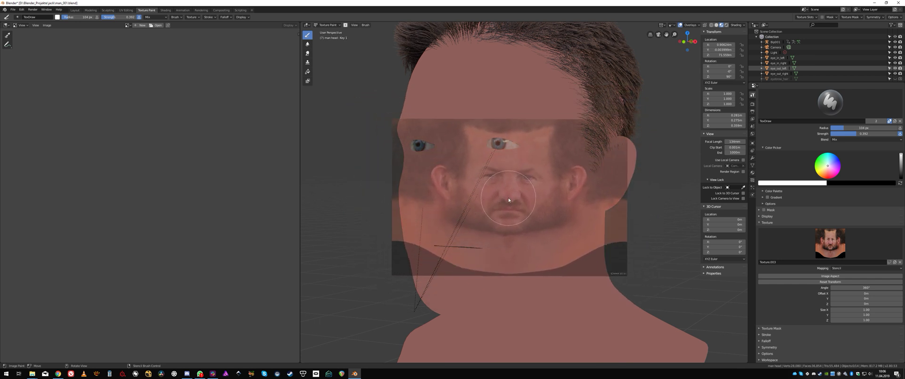
{"action": "mouse_move", "coordinate": [544, 197]}
{"action": "right_mouse_down", "text": "shift"}
{"action": "mouse_move", "coordinate": [565, 190]}
{"action": "mouse_move", "coordinate": [525, 194]}
{"action": "mouse_move", "coordinate": [550, 195]}
{"action": "right_mouse_up", "text": "shift"}
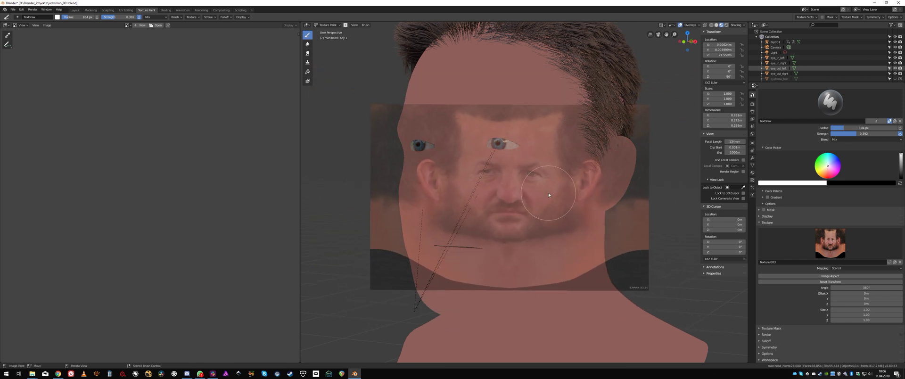
Step: Switch to wireframe shading, view the head's left side, then enlarge, move and rotate the stencil to match the ear and jaw
{"action": "mouse_move", "coordinate": [549, 157]}
{"action": "right_mouse_down", "text": "ctrl"}
{"action": "mouse_move", "coordinate": [525, 138]}
{"action": "mouse_move", "coordinate": [570, 182]}
{"action": "mouse_move", "coordinate": [536, 137]}
{"action": "mouse_move", "coordinate": [555, 158]}
{"action": "mouse_move", "coordinate": [554, 148]}
{"action": "right_mouse_up", "text": "ctrl"}
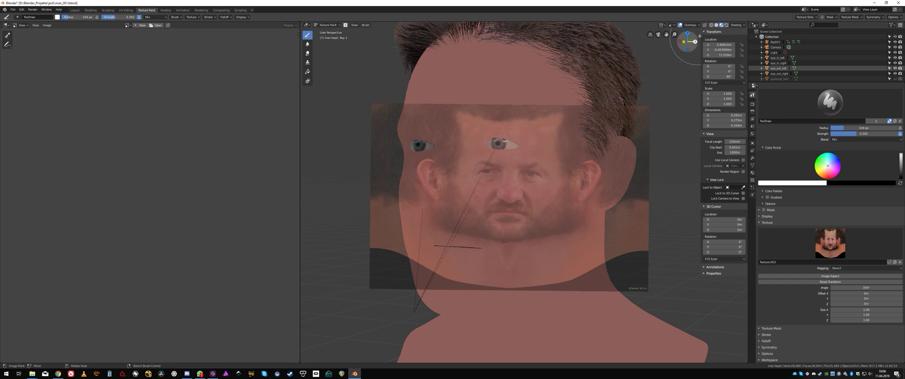
{"action": "left_click", "coordinate": [712, 25]}
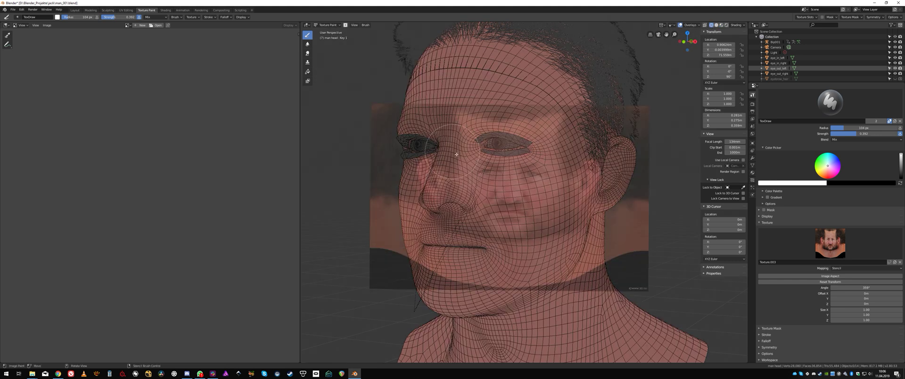
{"action": "mouse_move", "coordinate": [569, 201]}
{"action": "right_mouse_down"}
{"action": "mouse_move", "coordinate": [543, 194]}
{"action": "mouse_move", "coordinate": [610, 192]}
{"action": "right_mouse_up"}
{"action": "middle_click_drag", "start_coordinate": [560, 201], "coordinate": [549, 204]}
{"action": "mouse_move", "coordinate": [540, 204]}
{"action": "right_mouse_down"}
{"action": "mouse_move", "coordinate": [504, 220]}
{"action": "mouse_move", "coordinate": [505, 211]}
{"action": "mouse_move", "coordinate": [555, 208]}
{"action": "mouse_move", "coordinate": [549, 213]}
{"action": "mouse_move", "coordinate": [568, 200]}
{"action": "mouse_move", "coordinate": [559, 224]}
{"action": "mouse_move", "coordinate": [573, 219]}
{"action": "right_mouse_up"}
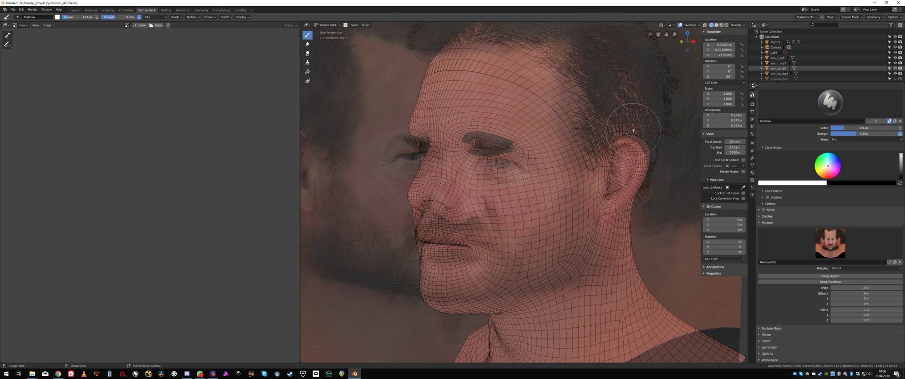
{"action": "right_click_drag", "start_coordinate": [629, 129], "coordinate": [637, 161], "text": "ctrl"}
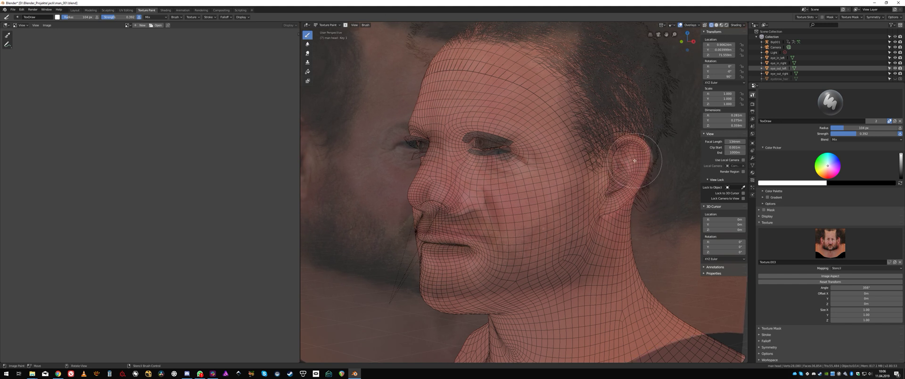
Step: Paint the photo onto the left ear, neck, cheek, jaw and temple, readjusting the stencil's position and angle to the head
{"action": "mouse_move", "coordinate": [608, 212]}
{"action": "left_mouse_down"}
{"action": "mouse_move", "coordinate": [600, 287]}
{"action": "mouse_move", "coordinate": [627, 324]}
{"action": "mouse_move", "coordinate": [728, 358]}
{"action": "mouse_move", "coordinate": [507, 344]}
{"action": "mouse_move", "coordinate": [573, 218]}
{"action": "mouse_move", "coordinate": [568, 87]}
{"action": "mouse_move", "coordinate": [479, 66]}
{"action": "left_mouse_up"}
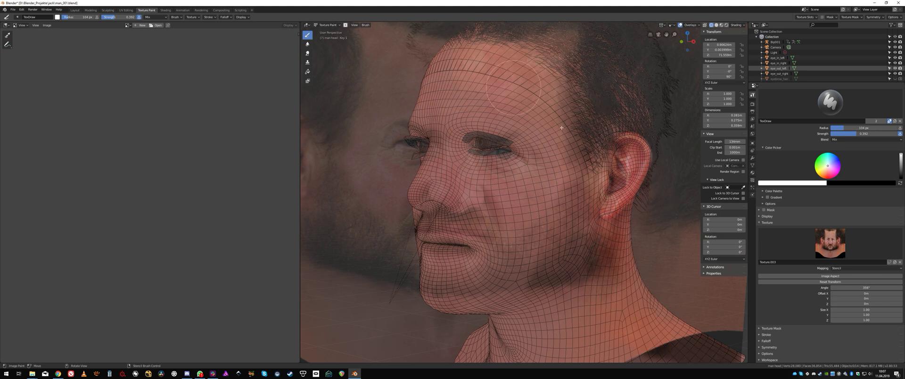
{"action": "mouse_move", "coordinate": [552, 231]}
{"action": "left_mouse_down"}
{"action": "mouse_move", "coordinate": [500, 273]}
{"action": "mouse_move", "coordinate": [478, 271]}
{"action": "left_mouse_up"}
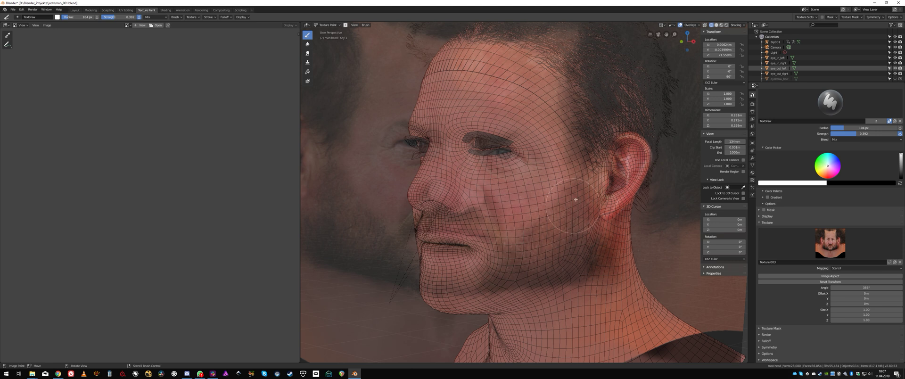
{"action": "right_click_drag", "start_coordinate": [576, 183], "coordinate": [564, 176]}
{"action": "right_click_drag", "start_coordinate": [615, 160], "coordinate": [560, 175], "text": "ctrl"}
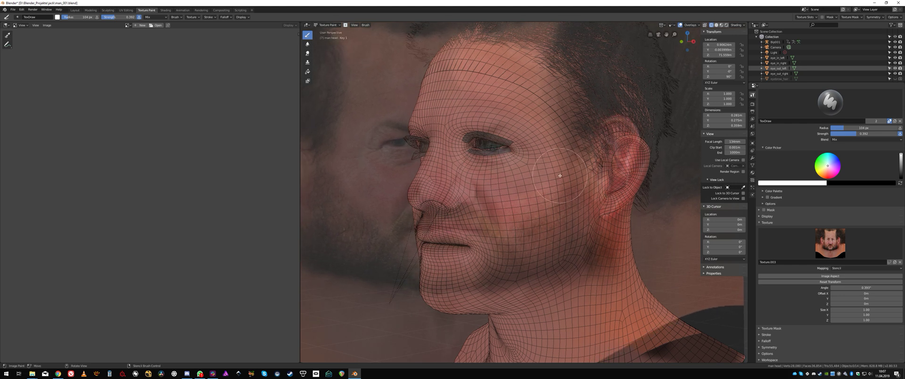
Step: Align the stencil with the three-quarter view of the left side and paint the brow, eye area, nose, mouth and bearded cheek
{"action": "middle_click_drag", "start_coordinate": [560, 176], "coordinate": [570, 177]}
{"action": "mouse_move", "coordinate": [580, 180]}
{"action": "right_mouse_down"}
{"action": "mouse_move", "coordinate": [602, 179]}
{"action": "mouse_move", "coordinate": [591, 180]}
{"action": "right_mouse_up"}
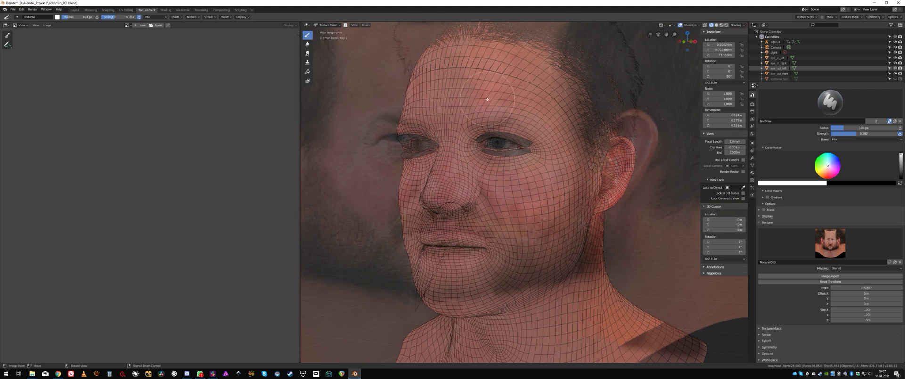
{"action": "left_click_drag", "start_coordinate": [465, 139], "coordinate": [469, 161]}
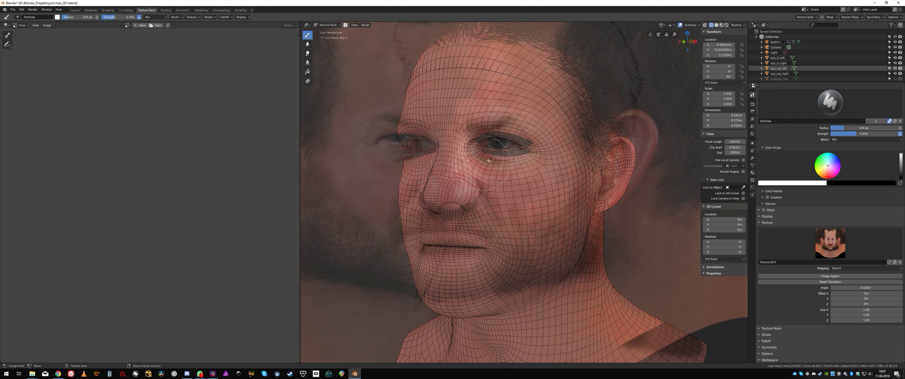
{"action": "mouse_move", "coordinate": [524, 254]}
{"action": "left_mouse_down"}
{"action": "mouse_move", "coordinate": [500, 226]}
{"action": "mouse_move", "coordinate": [477, 222]}
{"action": "mouse_move", "coordinate": [547, 264]}
{"action": "mouse_move", "coordinate": [521, 242]}
{"action": "mouse_move", "coordinate": [534, 235]}
{"action": "mouse_move", "coordinate": [555, 259]}
{"action": "mouse_move", "coordinate": [555, 241]}
{"action": "mouse_move", "coordinate": [562, 259]}
{"action": "mouse_move", "coordinate": [531, 272]}
{"action": "mouse_move", "coordinate": [457, 247]}
{"action": "mouse_move", "coordinate": [426, 249]}
{"action": "mouse_move", "coordinate": [490, 264]}
{"action": "mouse_move", "coordinate": [493, 248]}
{"action": "mouse_move", "coordinate": [565, 214]}
{"action": "left_mouse_up"}
{"action": "right_click_drag", "start_coordinate": [536, 231], "coordinate": [536, 221]}
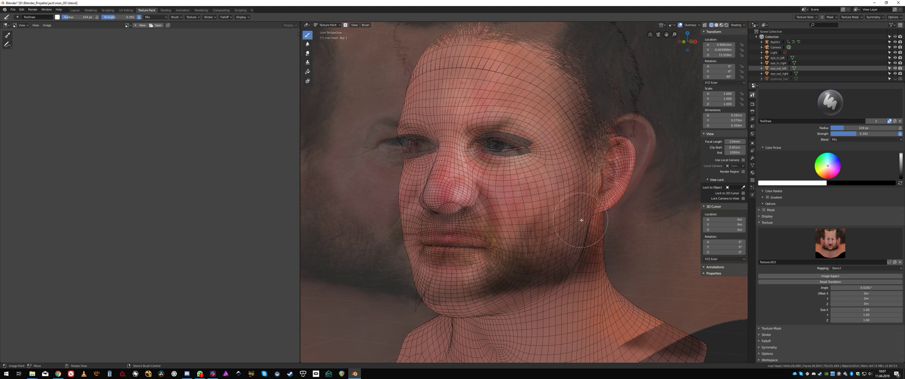
Step: Center the stencil on the face in front view and paint the forehead, nose, mouth and chin beard
{"action": "mouse_move", "coordinate": [582, 220]}
{"action": "middle_mouse_down"}
{"action": "mouse_move", "coordinate": [604, 245]}
{"action": "mouse_move", "coordinate": [596, 242]}
{"action": "middle_mouse_up"}
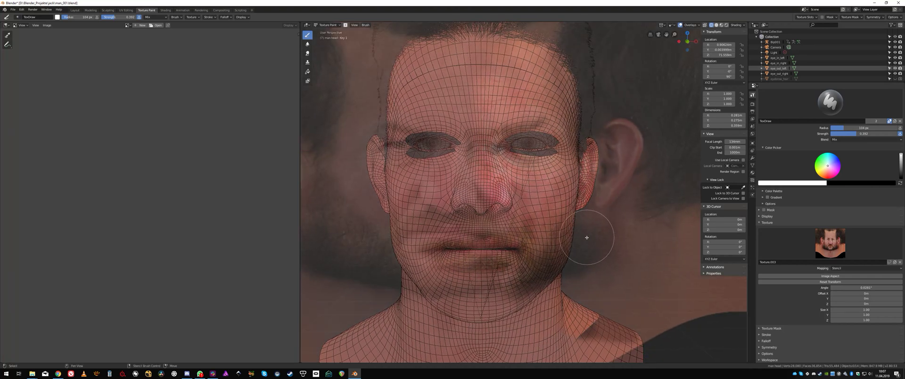
{"action": "right_click_drag", "start_coordinate": [527, 232], "coordinate": [569, 231]}
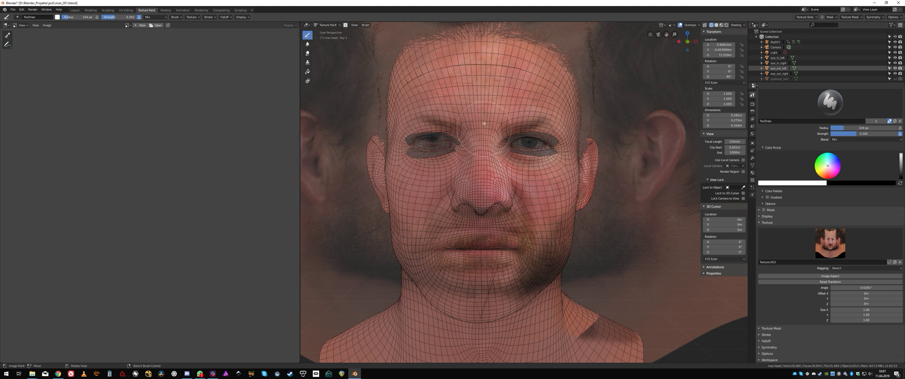
{"action": "right_click_drag", "start_coordinate": [587, 208], "coordinate": [585, 217]}
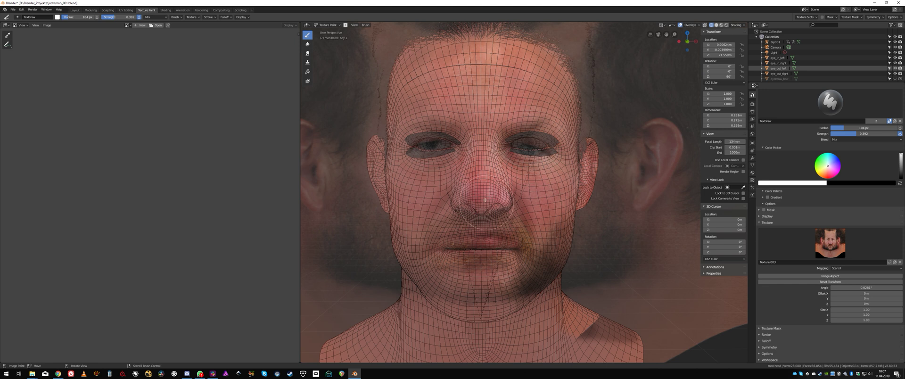
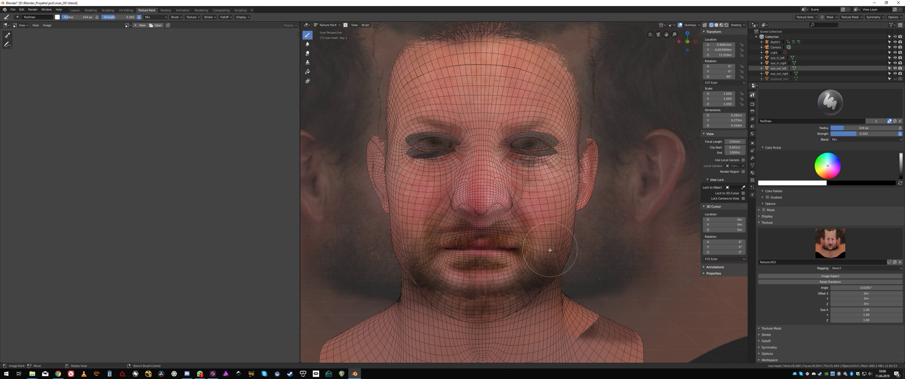
Step: Show the head's right side in three-quarter view and align the stencil with its ear, eye and jaw
{"action": "right_click_drag", "start_coordinate": [560, 256], "coordinate": [547, 241]}
{"action": "middle_click_drag", "start_coordinate": [548, 245], "coordinate": [579, 242]}
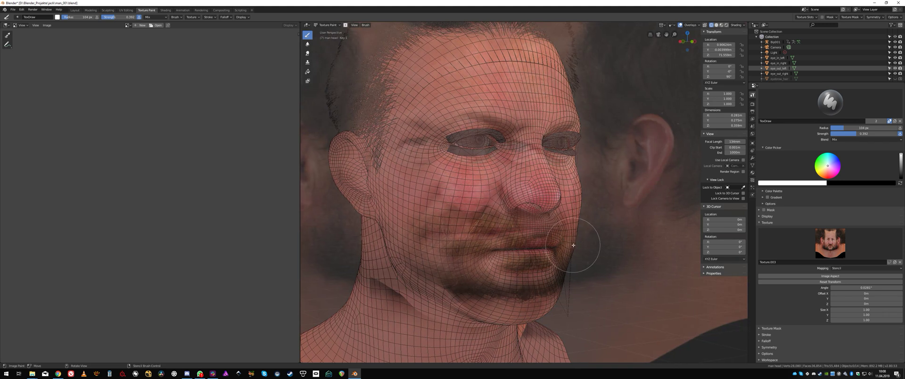
{"action": "right_click_drag", "start_coordinate": [574, 245], "coordinate": [586, 247]}
{"action": "middle_click_drag", "start_coordinate": [548, 245], "coordinate": [564, 244]}
{"action": "mouse_move", "coordinate": [555, 240]}
{"action": "right_mouse_down"}
{"action": "mouse_move", "coordinate": [578, 244]}
{"action": "mouse_move", "coordinate": [586, 227]}
{"action": "mouse_move", "coordinate": [588, 248]}
{"action": "right_mouse_up"}
{"action": "right_click_drag", "start_coordinate": [592, 193], "coordinate": [591, 199]}
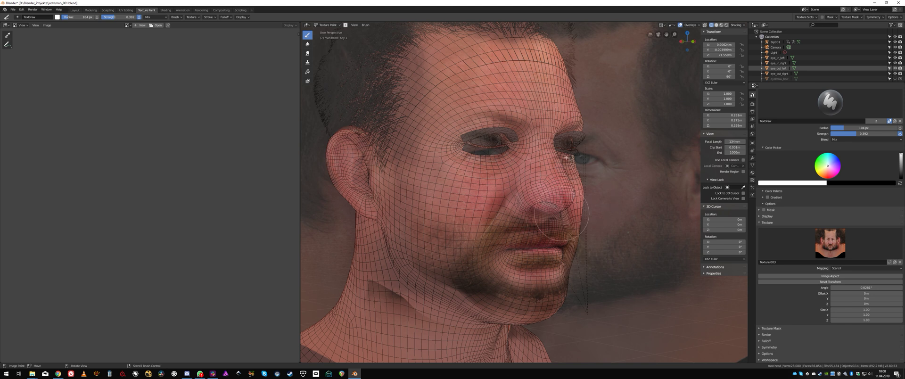
Step: Paint the photo onto the right ear, neck, jaw, cheek and temple, shifting the stencil slightly to match the face
{"action": "mouse_move", "coordinate": [351, 190]}
{"action": "left_mouse_down"}
{"action": "mouse_move", "coordinate": [382, 203]}
{"action": "mouse_move", "coordinate": [367, 128]}
{"action": "mouse_move", "coordinate": [384, 269]}
{"action": "mouse_move", "coordinate": [373, 276]}
{"action": "left_mouse_up"}
{"action": "mouse_move", "coordinate": [419, 306]}
{"action": "left_mouse_down"}
{"action": "mouse_move", "coordinate": [467, 288]}
{"action": "mouse_move", "coordinate": [406, 236]}
{"action": "mouse_move", "coordinate": [442, 250]}
{"action": "left_mouse_up"}
{"action": "mouse_move", "coordinate": [454, 216]}
{"action": "left_mouse_down"}
{"action": "mouse_move", "coordinate": [406, 76]}
{"action": "mouse_move", "coordinate": [422, 63]}
{"action": "left_mouse_up"}
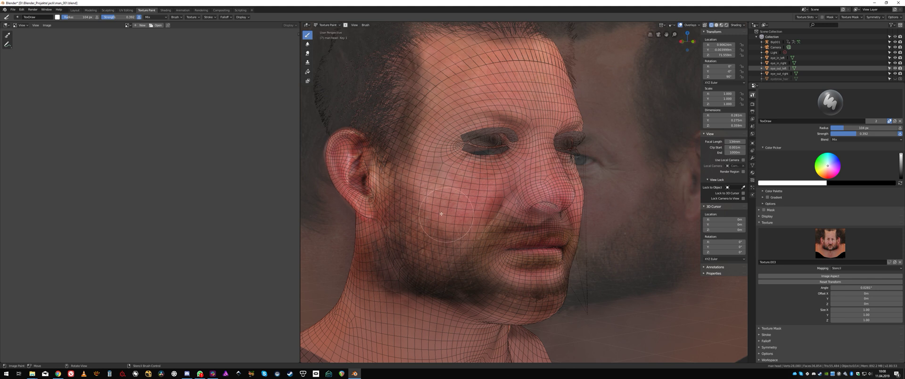
{"action": "mouse_move", "coordinate": [441, 214]}
{"action": "left_mouse_down"}
{"action": "mouse_move", "coordinate": [430, 217]}
{"action": "mouse_move", "coordinate": [456, 243]}
{"action": "mouse_move", "coordinate": [495, 213]}
{"action": "mouse_move", "coordinate": [452, 257]}
{"action": "left_mouse_up"}
{"action": "right_click_drag", "start_coordinate": [632, 207], "coordinate": [645, 206]}
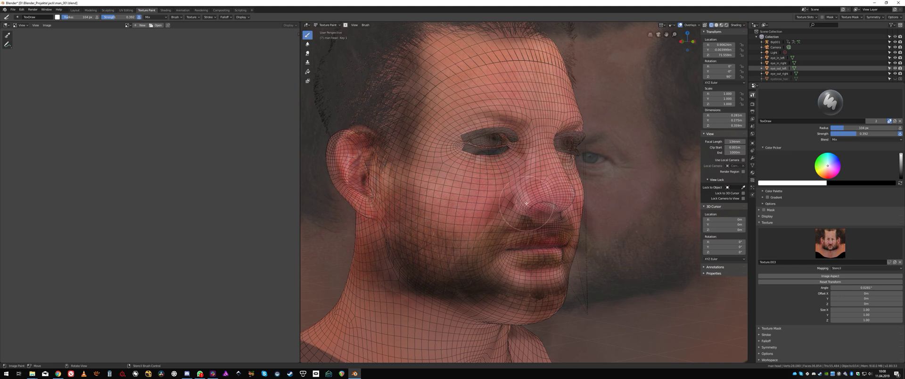
Step: Check the painted skin from the front and the left side in LookDev shading
{"action": "middle_click_drag", "start_coordinate": [590, 197], "coordinate": [562, 215]}
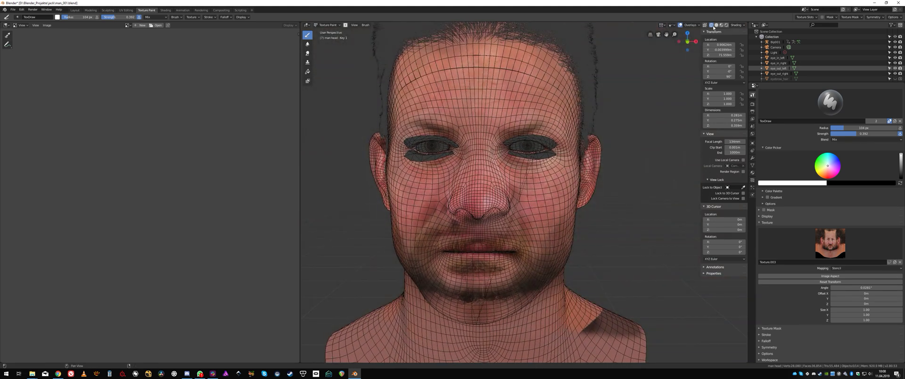
{"action": "left_click", "coordinate": [722, 26]}
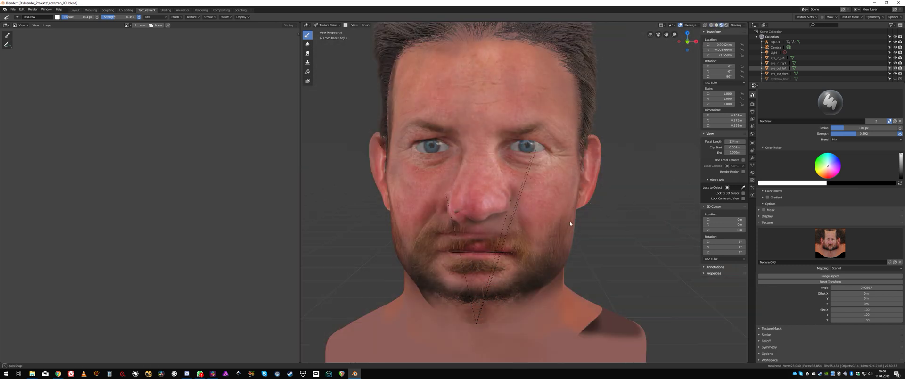
{"action": "middle_click_drag", "start_coordinate": [575, 222], "coordinate": [483, 211]}
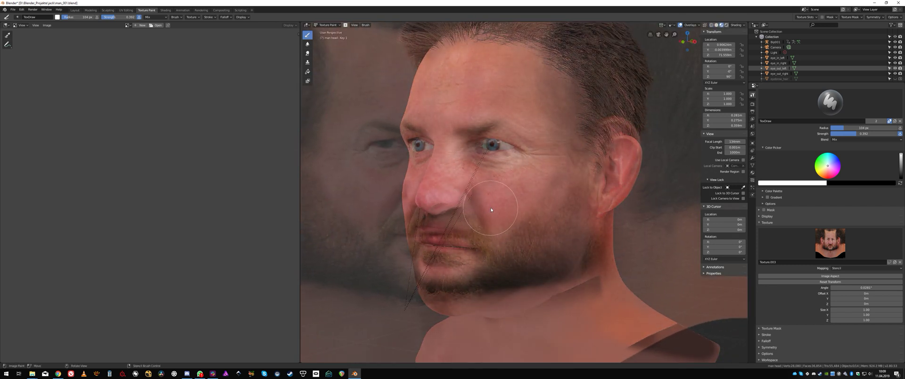
Step: Return to wireframe shading, align the stencil with the nose and mouth in a three-quarter close-up and touch up the paint
{"action": "left_click", "coordinate": [711, 25]}
{"action": "scroll", "coordinate": [534, 208], "scroll_direction": "up", "scroll_amount": 3}
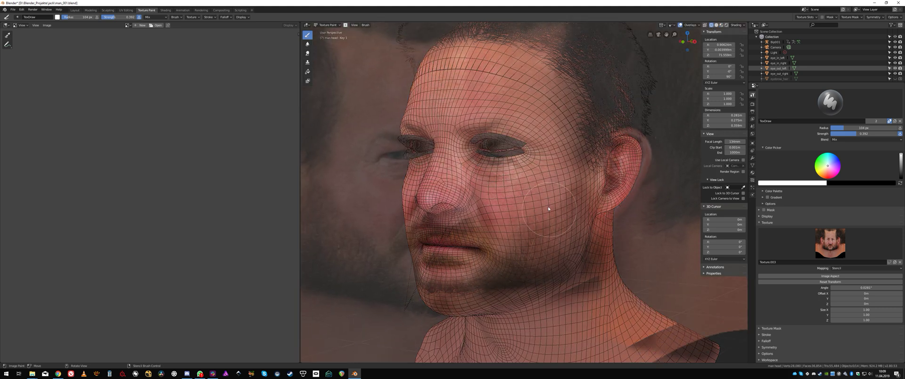
{"action": "right_click_drag", "start_coordinate": [526, 208], "coordinate": [502, 225]}
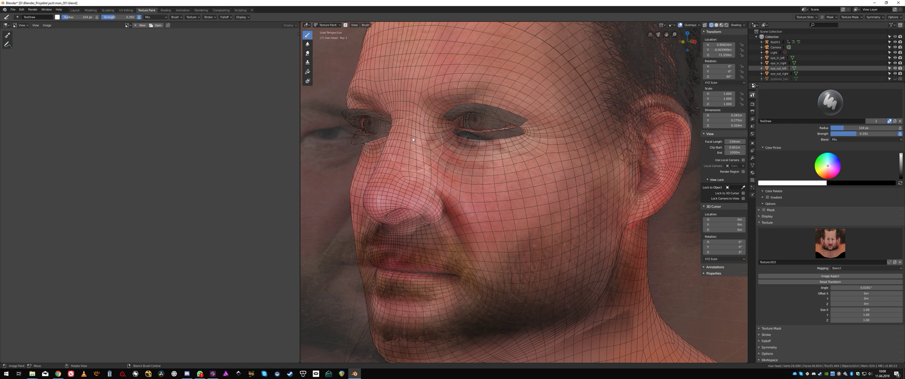
{"action": "middle_click_drag", "start_coordinate": [517, 224], "coordinate": [562, 214]}
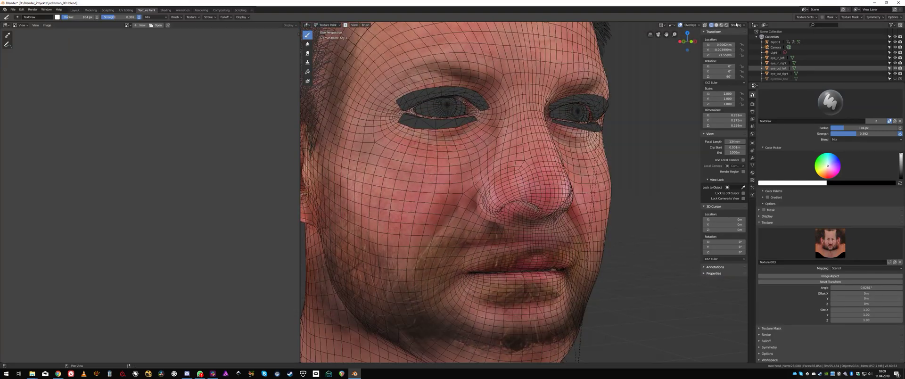
Step: Switch to LookDev shading, hide the stencil with View Plane mapping and examine the painted face from the front
{"action": "left_click", "coordinate": [724, 26]}
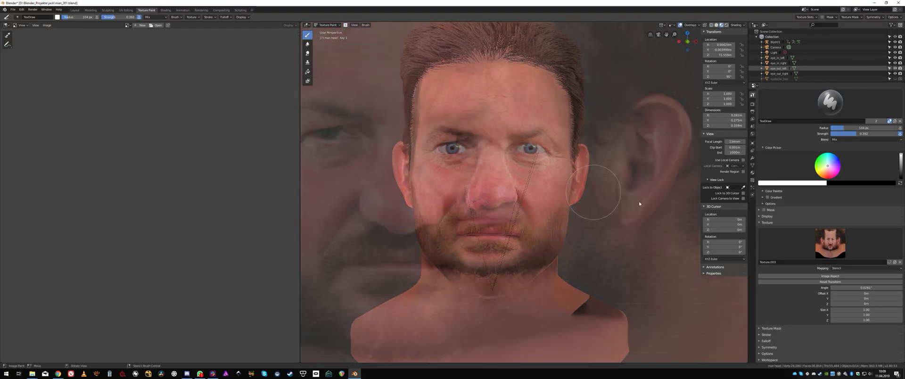
{"action": "left_click", "coordinate": [871, 268]}
{"action": "left_click", "coordinate": [867, 275]}
{"action": "mouse_move", "coordinate": [543, 194]}
{"action": "middle_mouse_down"}
{"action": "mouse_move", "coordinate": [516, 195]}
{"action": "mouse_move", "coordinate": [565, 197]}
{"action": "mouse_move", "coordinate": [501, 175]}
{"action": "mouse_move", "coordinate": [542, 187]}
{"action": "middle_mouse_up"}
{"action": "scroll", "coordinate": [542, 187], "scroll_direction": "down", "scroll_amount": 3}
{"action": "scroll", "coordinate": [518, 202], "scroll_direction": "up", "scroll_amount": 2}
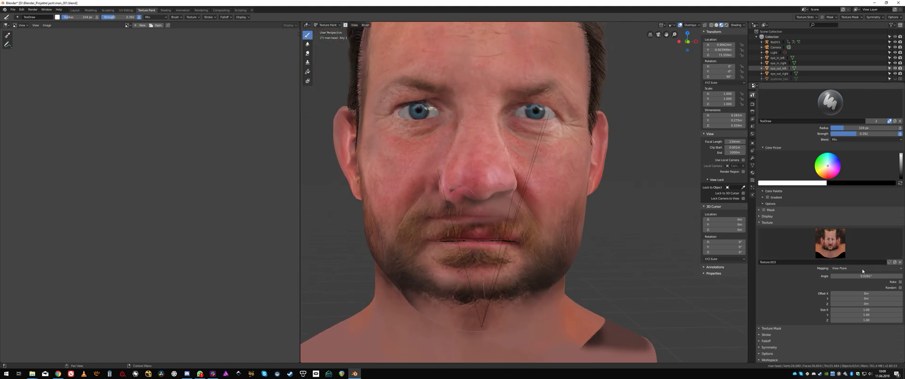
Step: Set the brush texture's mapping back to Stencil and align the photo with the eyes, nose and mouth over the wireframe
{"action": "left_click", "coordinate": [847, 268]}
{"action": "left_click", "coordinate": [847, 298]}
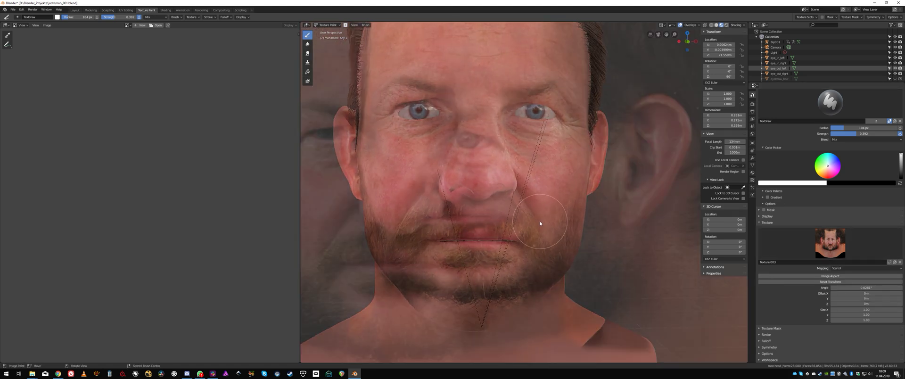
{"action": "mouse_move", "coordinate": [541, 221]}
{"action": "right_mouse_down"}
{"action": "mouse_move", "coordinate": [597, 199]}
{"action": "mouse_move", "coordinate": [536, 208]}
{"action": "mouse_move", "coordinate": [542, 219]}
{"action": "right_mouse_up"}
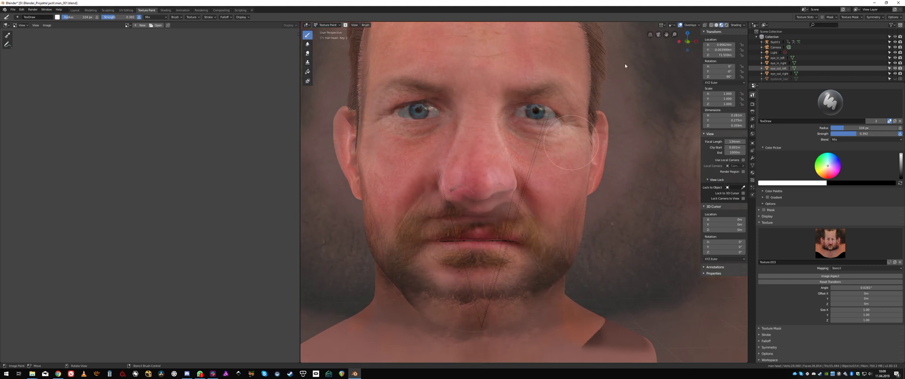
{"action": "left_click", "coordinate": [712, 27]}
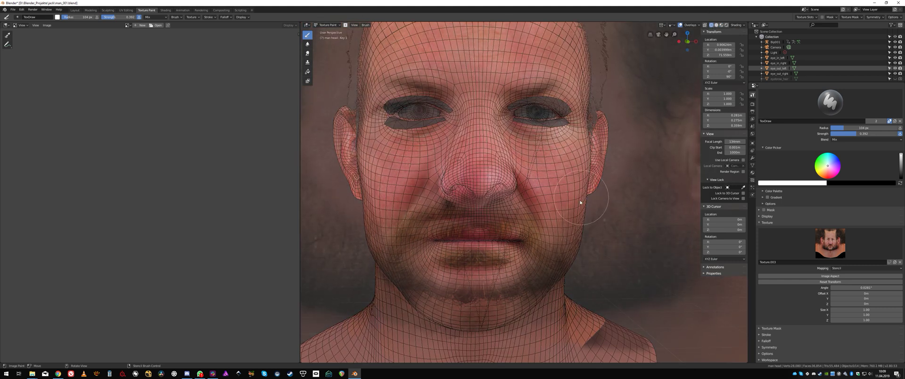
{"action": "right_click_drag", "start_coordinate": [592, 213], "coordinate": [595, 202]}
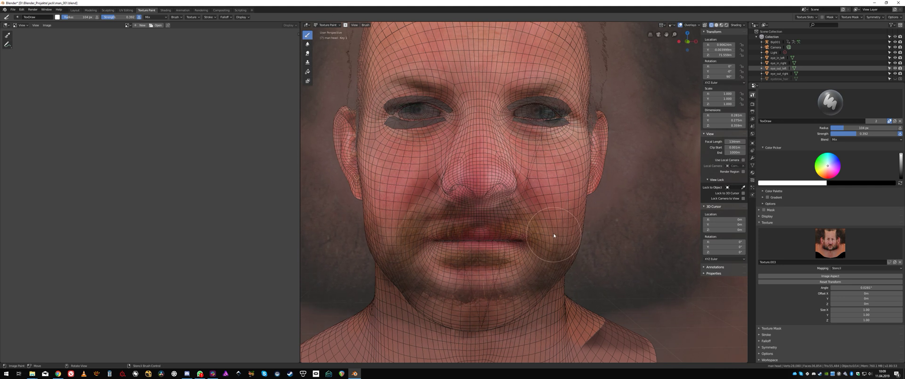
{"action": "mouse_move", "coordinate": [558, 233]}
{"action": "right_mouse_down"}
{"action": "mouse_move", "coordinate": [514, 227]}
{"action": "mouse_move", "coordinate": [564, 230]}
{"action": "mouse_move", "coordinate": [510, 227]}
{"action": "mouse_move", "coordinate": [532, 235]}
{"action": "right_mouse_up"}
Step: Reduce the brush radius to about 72 px and paint the lips and the moustache area in front view
{"action": "key", "text": "f"}
{"action": "left_click", "coordinate": [507, 235]}
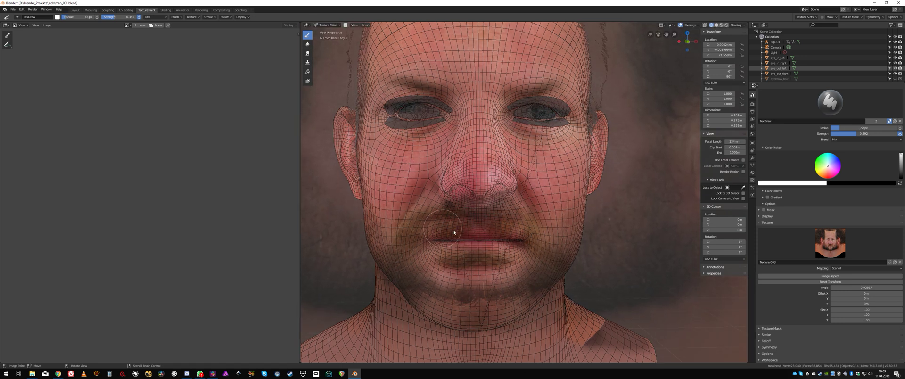
{"action": "middle_click_drag", "start_coordinate": [573, 233], "coordinate": [562, 231]}
{"action": "middle_click_drag", "start_coordinate": [483, 236], "coordinate": [485, 229]}
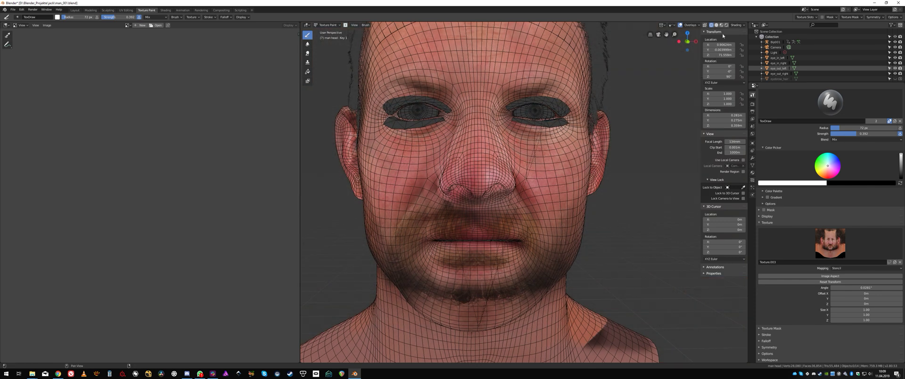
Step: Switch to LookDev shading and set the brush texture's mapping to View Plane
{"action": "left_click", "coordinate": [722, 26]}
{"action": "mouse_move", "coordinate": [568, 212]}
{"action": "middle_mouse_down"}
{"action": "mouse_move", "coordinate": [542, 211]}
{"action": "mouse_move", "coordinate": [550, 202]}
{"action": "mouse_move", "coordinate": [528, 210]}
{"action": "middle_mouse_up"}
{"action": "left_click", "coordinate": [863, 268]}
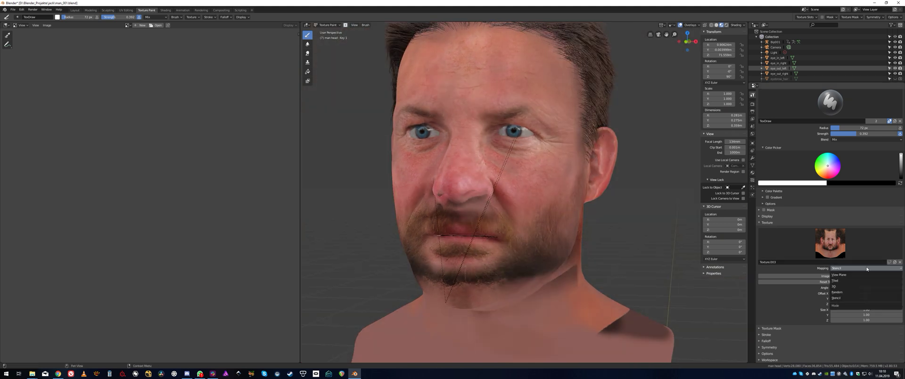
{"action": "left_click", "coordinate": [847, 274]}
Step: Inspect the painted texture around the head, from the back and neck to the right side of the face
{"action": "middle_click_drag", "start_coordinate": [547, 220], "coordinate": [534, 202]}
{"action": "middle_click_drag", "start_coordinate": [540, 4], "coordinate": [481, 151]}
{"action": "mouse_move", "coordinate": [553, 161]}
{"action": "middle_mouse_down"}
{"action": "mouse_move", "coordinate": [542, 160]}
{"action": "mouse_move", "coordinate": [598, 157]}
{"action": "mouse_move", "coordinate": [538, 183]}
{"action": "mouse_move", "coordinate": [418, 309]}
{"action": "middle_mouse_up"}
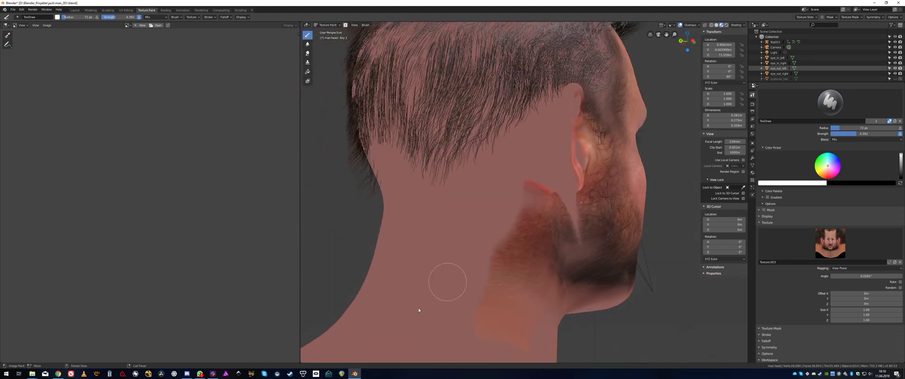
{"action": "mouse_move", "coordinate": [475, 254]}
{"action": "middle_mouse_down"}
{"action": "mouse_move", "coordinate": [529, 158]}
{"action": "mouse_move", "coordinate": [519, 174]}
{"action": "mouse_move", "coordinate": [452, 179]}
{"action": "mouse_move", "coordinate": [444, 167]}
{"action": "mouse_move", "coordinate": [383, 179]}
{"action": "middle_mouse_up"}
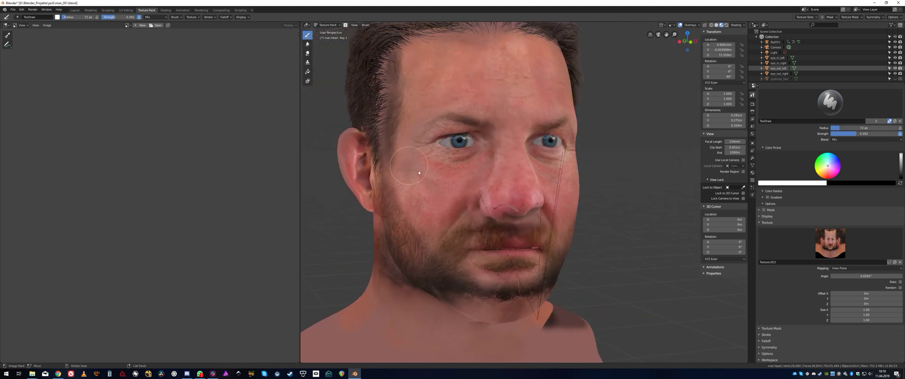
Step: Inspect the painted face, beard and ears from the right side around to the left side of the head
{"action": "middle_click_drag", "start_coordinate": [589, 223], "coordinate": [466, 123]}
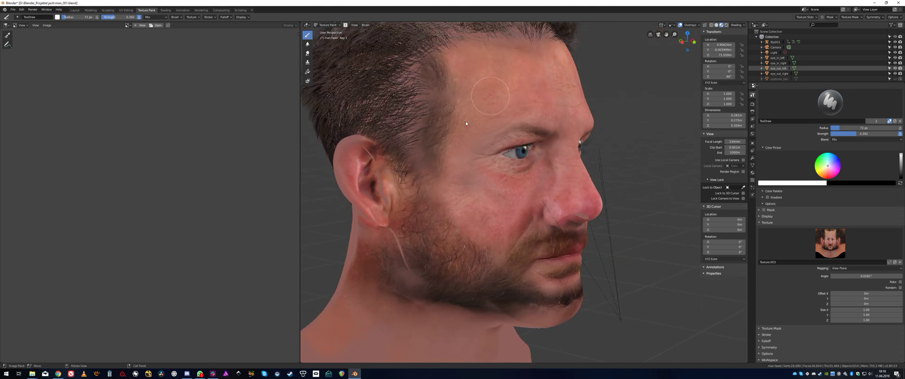
{"action": "mouse_move", "coordinate": [529, 166]}
{"action": "middle_mouse_down"}
{"action": "mouse_move", "coordinate": [563, 169]}
{"action": "mouse_move", "coordinate": [544, 149]}
{"action": "mouse_move", "coordinate": [609, 178]}
{"action": "mouse_move", "coordinate": [507, 195]}
{"action": "mouse_move", "coordinate": [547, 185]}
{"action": "mouse_move", "coordinate": [520, 173]}
{"action": "mouse_move", "coordinate": [527, 179]}
{"action": "middle_mouse_up"}
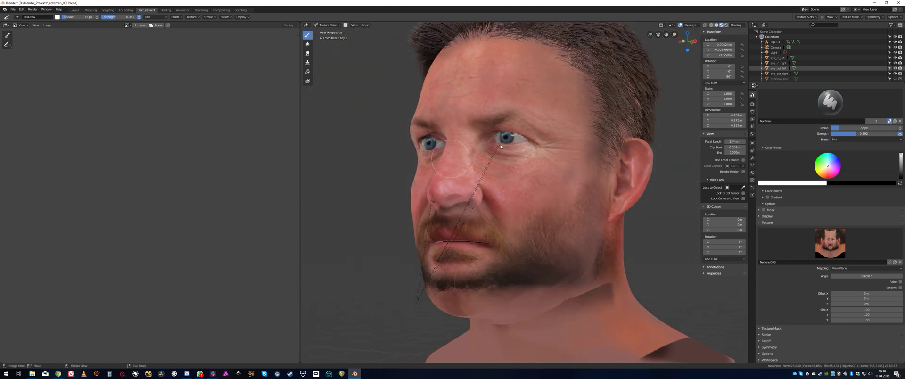
{"action": "middle_click_drag", "start_coordinate": [501, 146], "coordinate": [498, 171]}
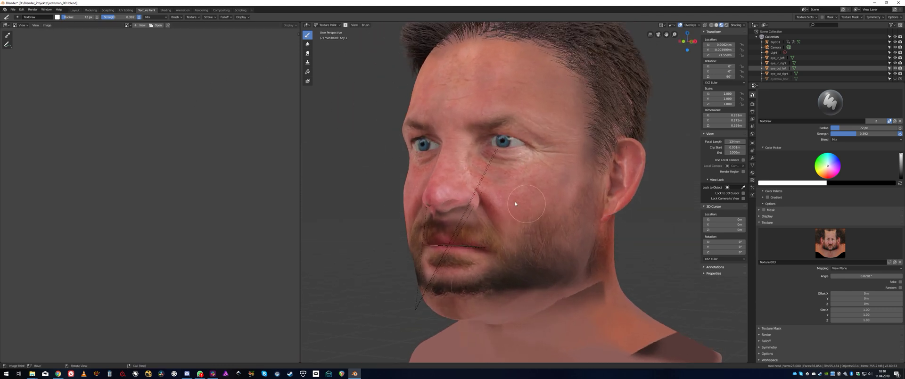
{"action": "middle_click_drag", "start_coordinate": [485, 197], "coordinate": [506, 149]}
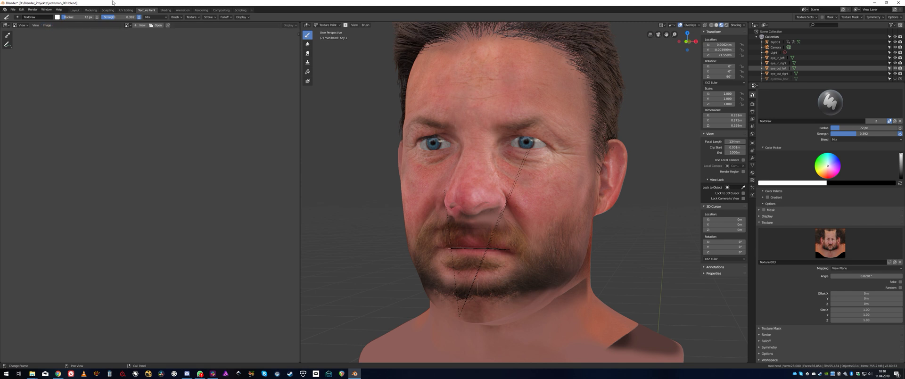
Step: Switch to the Shading workspace and move the body Base Color image node away from the Principled BSDF
{"action": "left_click", "coordinate": [166, 10]}
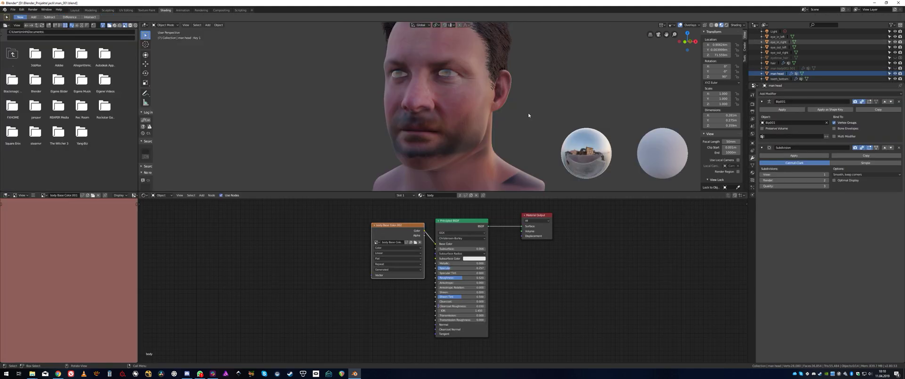
{"action": "left_click_drag", "start_coordinate": [403, 226], "coordinate": [319, 230]}
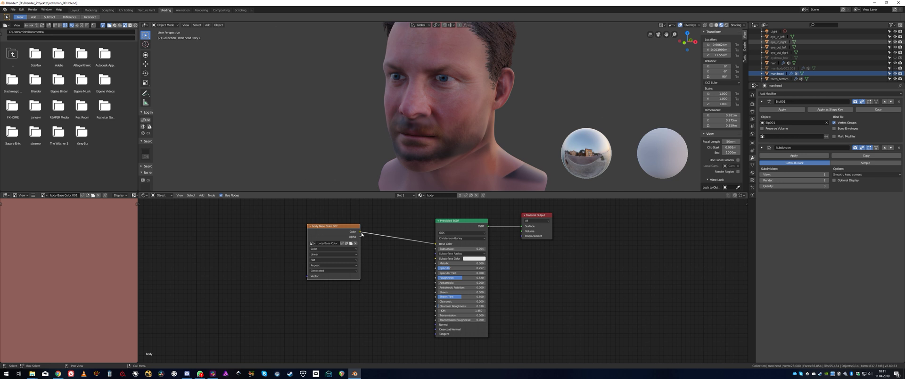
{"action": "scroll", "coordinate": [361, 232], "scroll_direction": "up", "scroll_amount": 2}
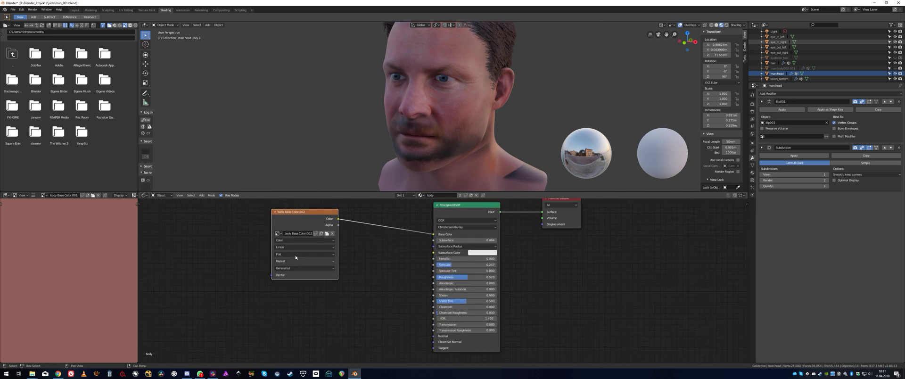
Step: Return to the Texture Paint workspace and save the painted body Base Color image as a PNG file in the jack project folder
{"action": "left_click", "coordinate": [145, 11]}
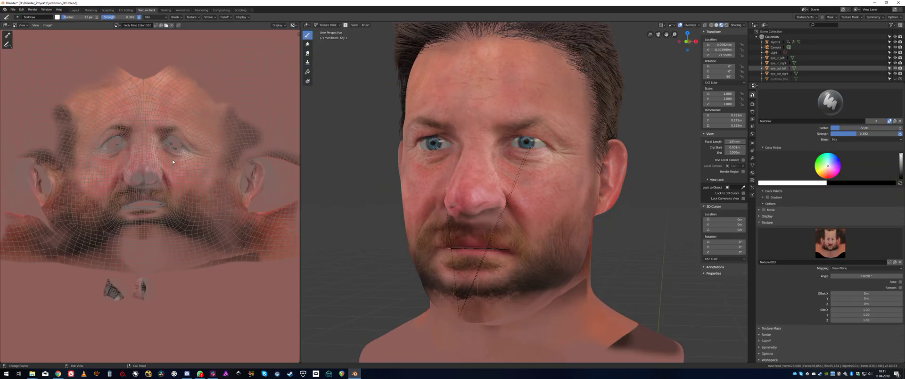
{"action": "scroll", "coordinate": [172, 160], "scroll_direction": "down", "scroll_amount": 6}
{"action": "middle_click_drag", "start_coordinate": [179, 174], "coordinate": [177, 245]}
{"action": "scroll", "coordinate": [130, 145], "scroll_direction": "up", "scroll_amount": 7}
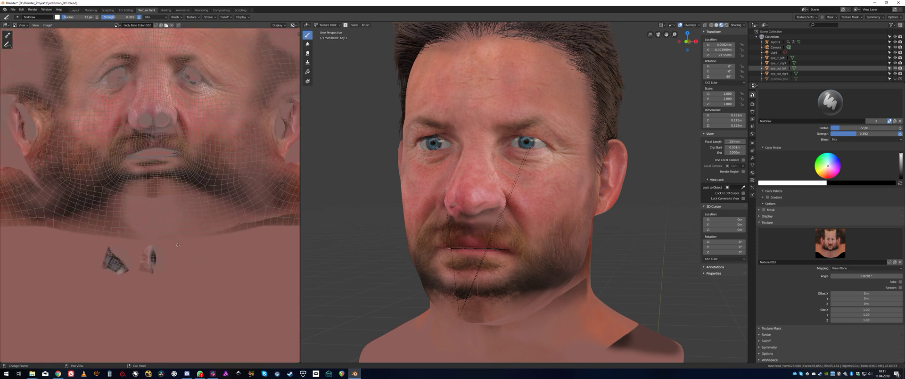
{"action": "scroll", "coordinate": [178, 245], "scroll_direction": "down", "scroll_amount": 2}
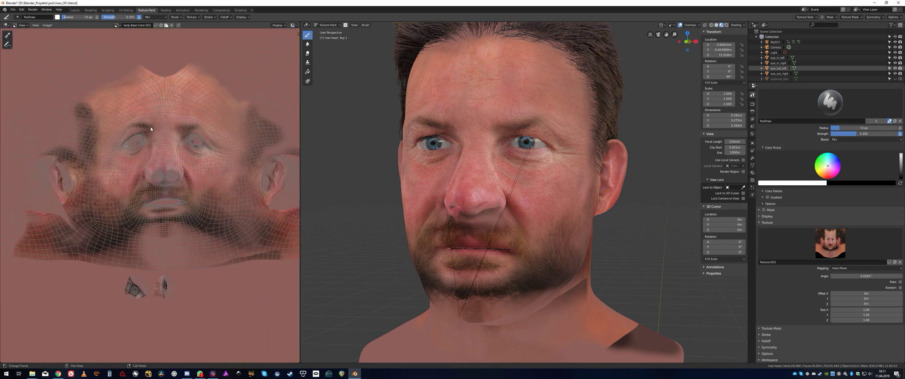
{"action": "left_click", "coordinate": [49, 25]}
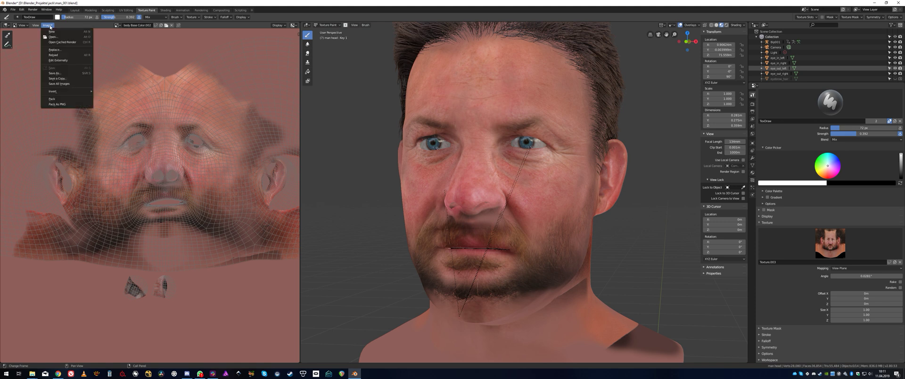
{"action": "left_click", "coordinate": [61, 74]}
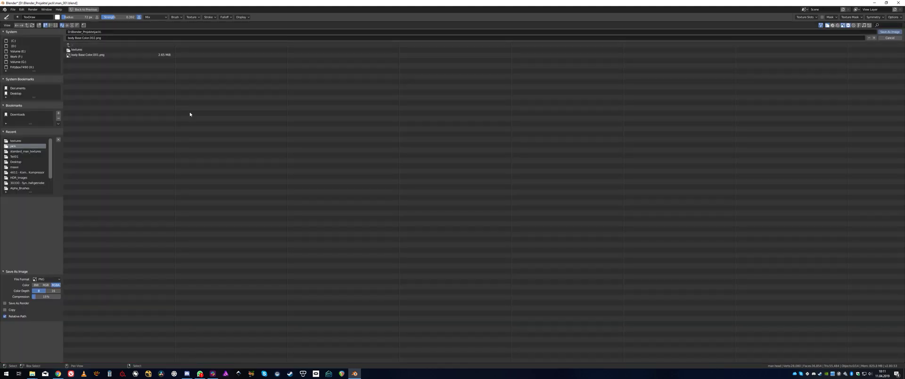
{"action": "left_click", "coordinate": [84, 38]}
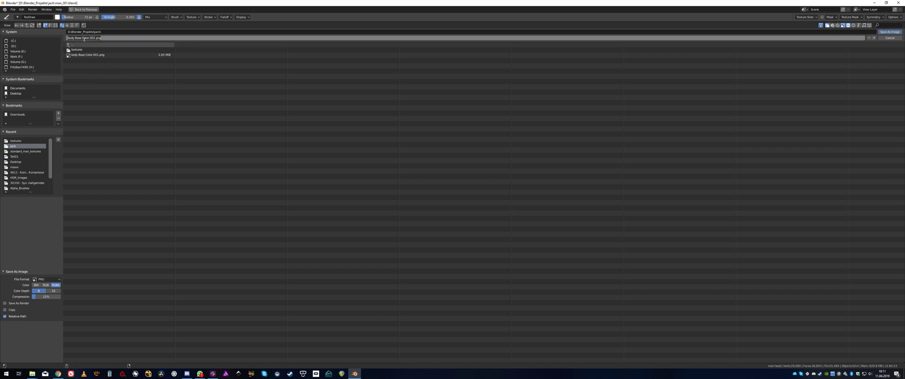
{"action": "left_click", "coordinate": [262, 169]}
{"action": "left_click", "coordinate": [883, 32]}
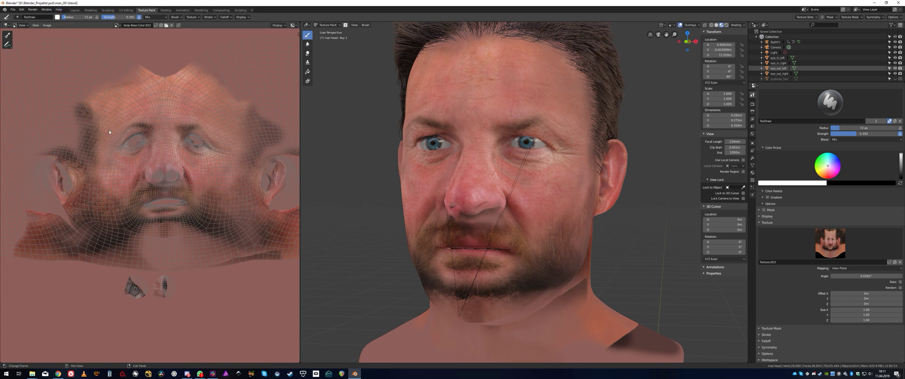
Step: Go back to the Shading workspace and switch the viewport's LookDev lighting to the warm interior HDRI
{"action": "mouse_move", "coordinate": [517, 179]}
{"action": "middle_mouse_down"}
{"action": "mouse_move", "coordinate": [552, 179]}
{"action": "mouse_move", "coordinate": [551, 156]}
{"action": "mouse_move", "coordinate": [512, 182]}
{"action": "middle_mouse_up"}
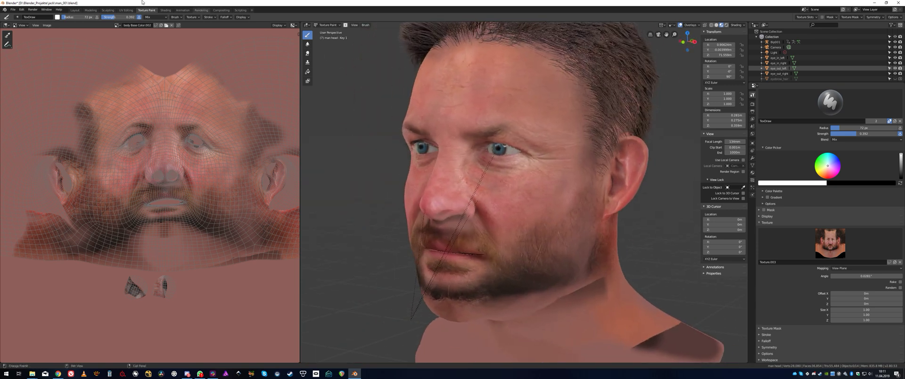
{"action": "left_click", "coordinate": [165, 10]}
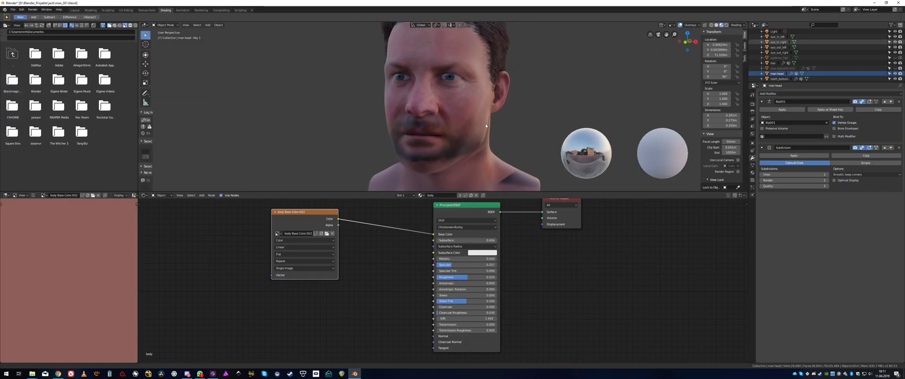
{"action": "middle_click_drag", "start_coordinate": [485, 126], "coordinate": [484, 130]}
{"action": "left_click", "coordinate": [737, 25]}
{"action": "left_click", "coordinate": [734, 59]}
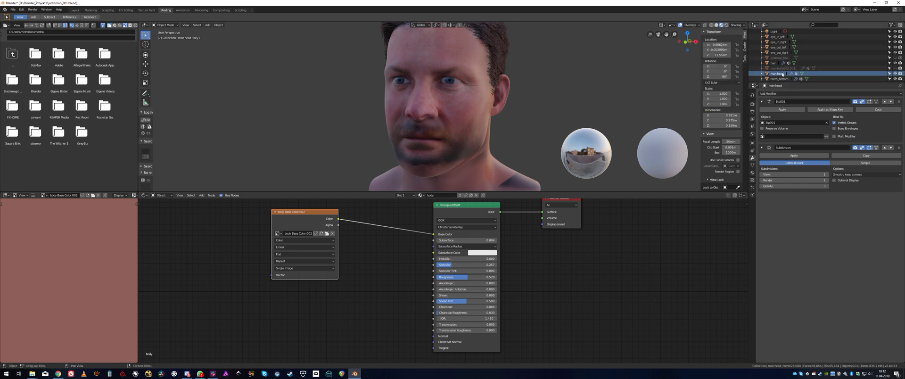
{"action": "left_click", "coordinate": [738, 25]}
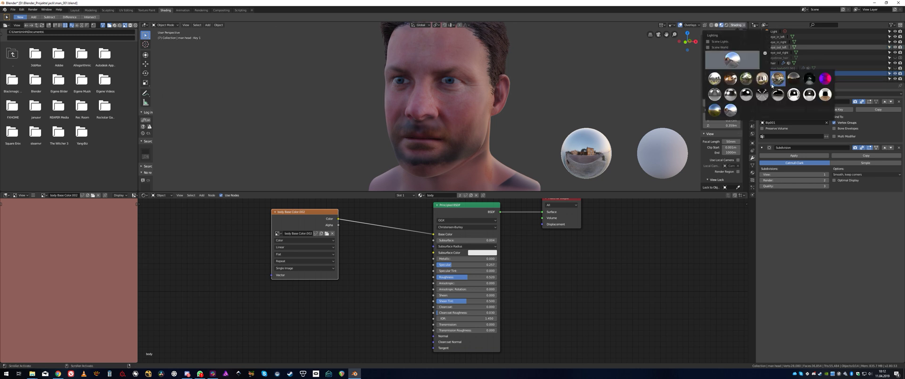
{"action": "left_click", "coordinate": [776, 81]}
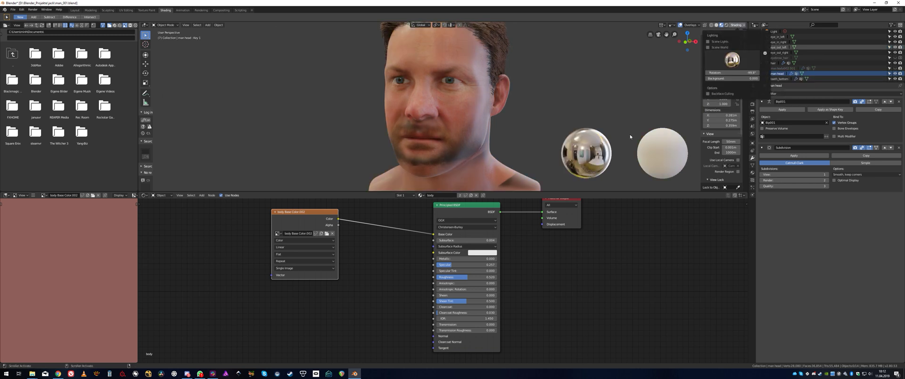
Step: Rotate the interior HDRI lighting and check how it falls on the painted face
{"action": "left_click", "coordinate": [737, 25]}
{"action": "left_click_drag", "start_coordinate": [732, 73], "coordinate": [691, 73]}
{"action": "mouse_move", "coordinate": [488, 106]}
{"action": "middle_mouse_down"}
{"action": "mouse_move", "coordinate": [468, 110]}
{"action": "mouse_move", "coordinate": [472, 126]}
{"action": "mouse_move", "coordinate": [429, 57]}
{"action": "middle_mouse_up"}
{"action": "scroll", "coordinate": [468, 109], "scroll_direction": "up", "scroll_amount": 3}
{"action": "scroll", "coordinate": [468, 109], "scroll_direction": "down", "scroll_amount": 3}
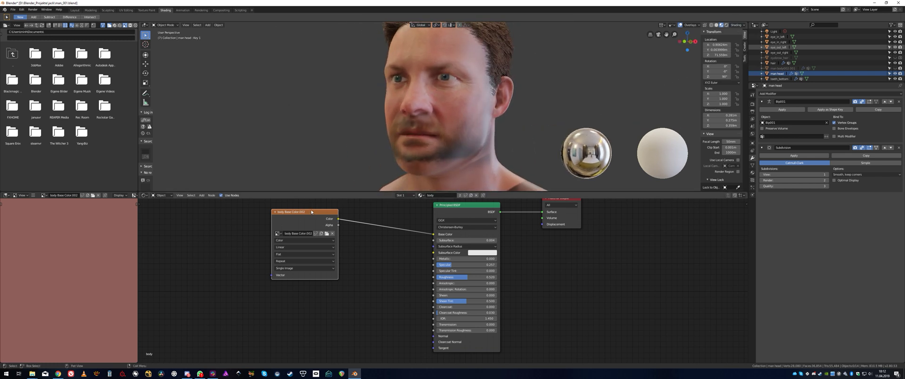
Step: Link the base color image to the Principled BSDF's Subsurface Color as well and raise Subsurface to about 0.014
{"action": "left_click_drag", "start_coordinate": [314, 212], "coordinate": [222, 224]}
{"action": "middle_click_drag", "start_coordinate": [499, 247], "coordinate": [499, 245]}
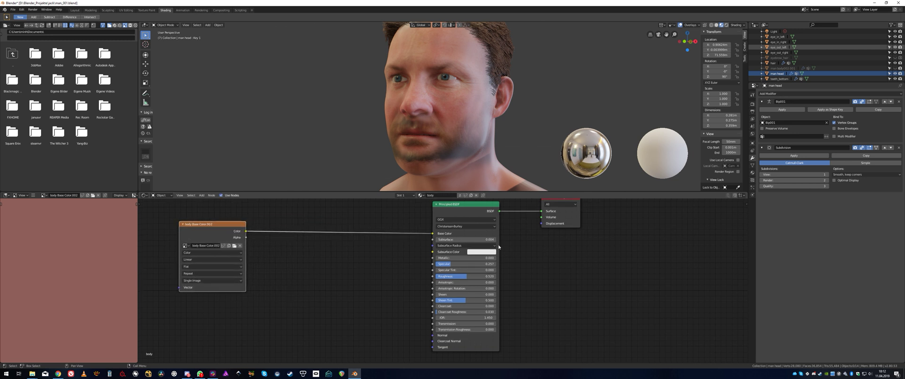
{"action": "mouse_move", "coordinate": [209, 225]}
{"action": "left_mouse_down"}
{"action": "mouse_move", "coordinate": [232, 226]}
{"action": "mouse_move", "coordinate": [205, 223]}
{"action": "left_mouse_up"}
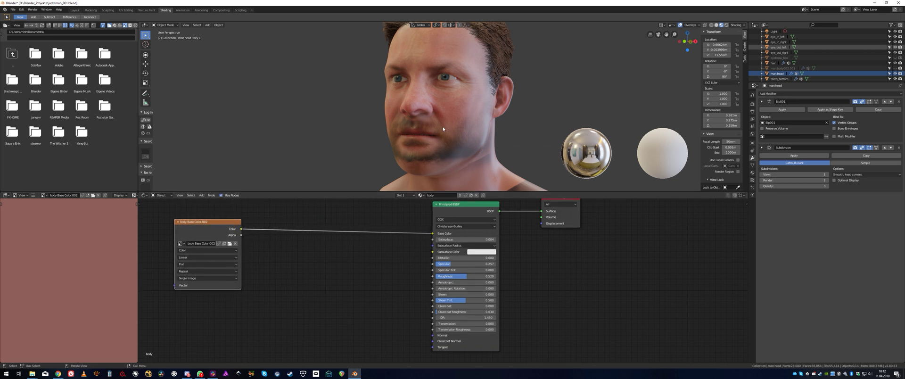
{"action": "middle_click_drag", "start_coordinate": [443, 127], "coordinate": [426, 134]}
{"action": "scroll", "coordinate": [455, 125], "scroll_direction": "up", "scroll_amount": 2}
{"action": "scroll", "coordinate": [443, 100], "scroll_direction": "up", "scroll_amount": 1}
{"action": "scroll", "coordinate": [443, 119], "scroll_direction": "down", "scroll_amount": 3}
{"action": "scroll", "coordinate": [444, 121], "scroll_direction": "up", "scroll_amount": 3}
{"action": "left_click_drag", "start_coordinate": [240, 230], "coordinate": [434, 252]}
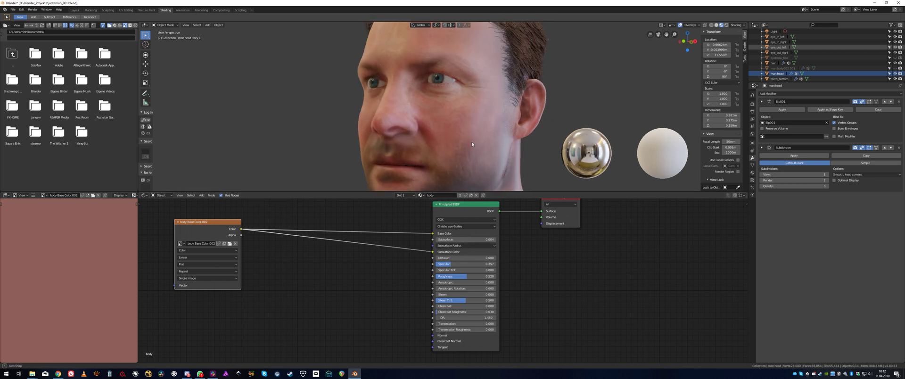
{"action": "middle_click_drag", "start_coordinate": [463, 140], "coordinate": [413, 127]}
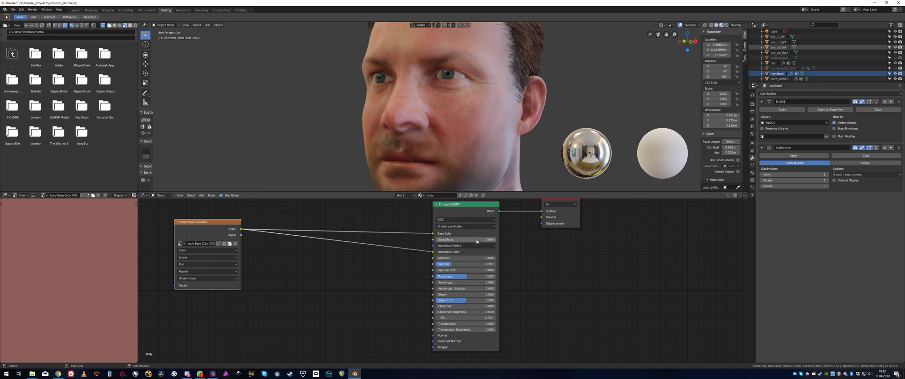
{"action": "left_click_drag", "start_coordinate": [477, 241], "coordinate": [467, 241]}
Step: Duplicate the body Base Color image node below the original and set the copy to Non-Color Data
{"action": "middle_click_drag", "start_coordinate": [269, 279], "coordinate": [273, 270]}
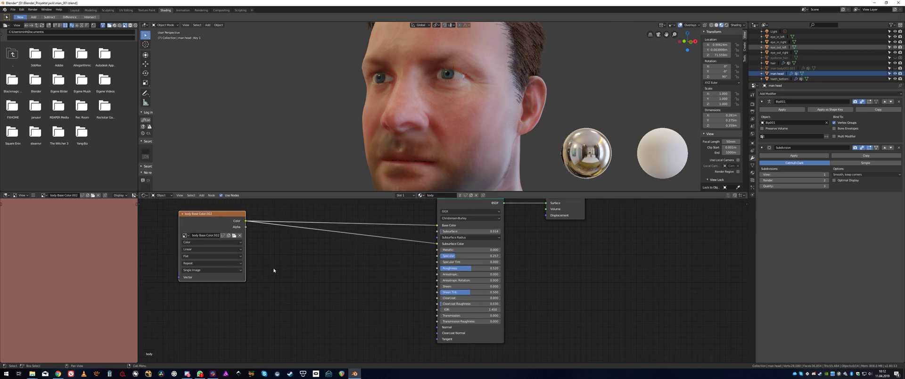
{"action": "key", "text": "shift+d"}
{"action": "left_click", "coordinate": [219, 312]}
{"action": "middle_click_drag", "start_coordinate": [258, 318], "coordinate": [259, 264]}
{"action": "left_click", "coordinate": [209, 285]}
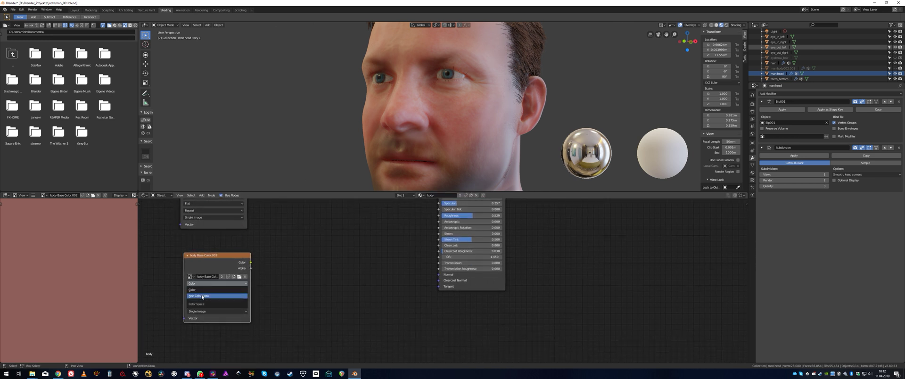
{"action": "left_click", "coordinate": [202, 297]}
{"action": "middle_click_drag", "start_coordinate": [277, 270], "coordinate": [268, 281]}
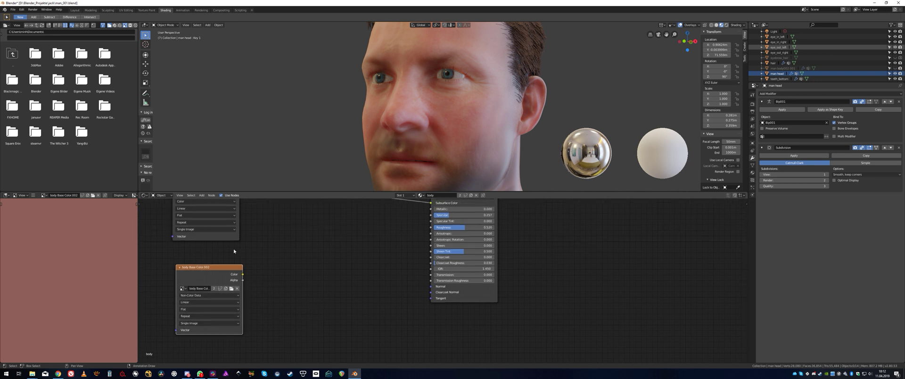
Step: Add a Bump node between the duplicated image node and the Principled BSDF
{"action": "middle_click_drag", "start_coordinate": [349, 268], "coordinate": [363, 284]}
{"action": "left_click", "coordinate": [202, 195]}
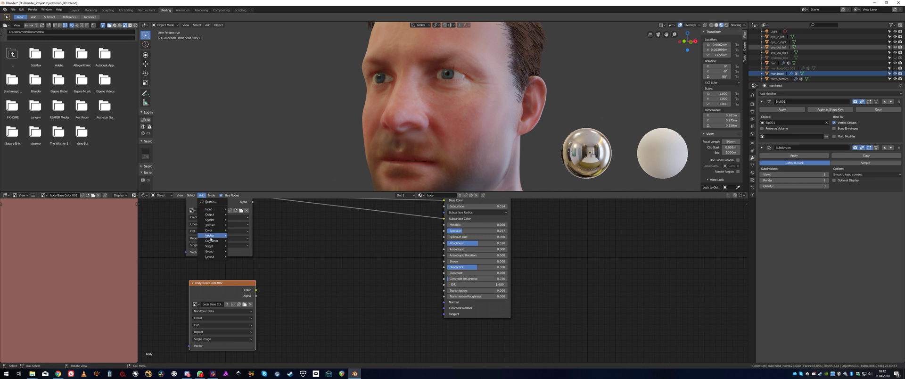
{"action": "mouse_move", "coordinate": [211, 240]}
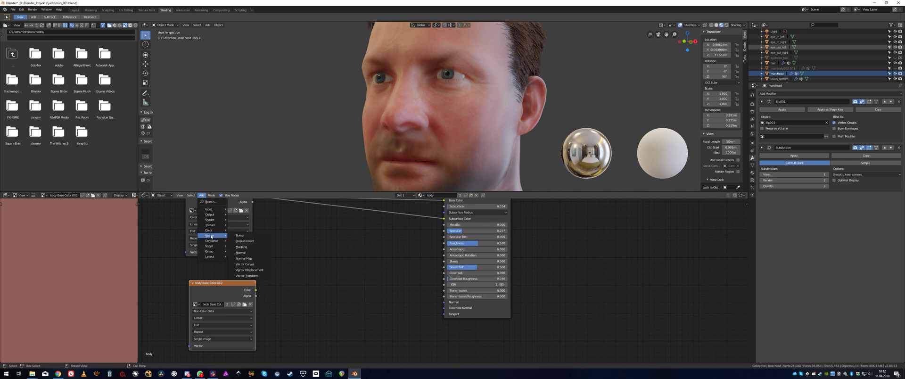
{"action": "left_click", "coordinate": [251, 236]}
{"action": "left_click", "coordinate": [315, 292]}
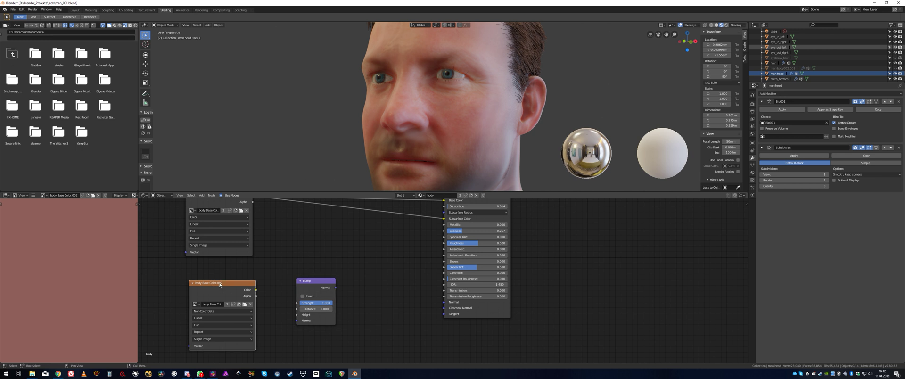
{"action": "mouse_move", "coordinate": [219, 285]}
{"action": "left_mouse_down"}
{"action": "mouse_move", "coordinate": [202, 281]}
{"action": "mouse_move", "coordinate": [212, 281]}
{"action": "left_mouse_up"}
{"action": "middle_click_drag", "start_coordinate": [297, 250], "coordinate": [299, 235]}
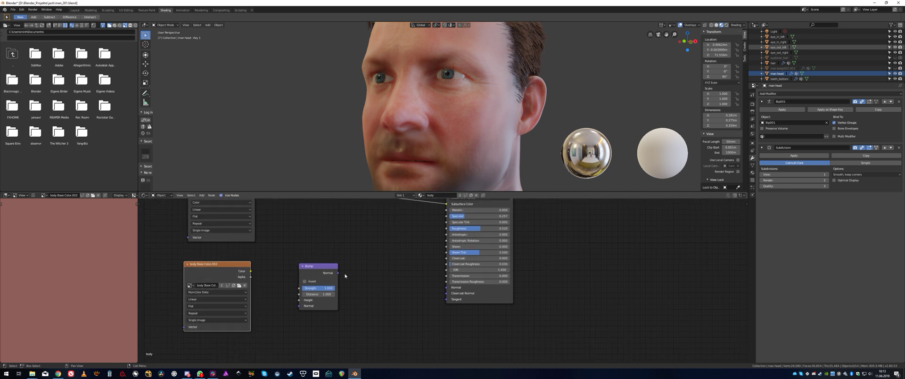
Step: Link the Non-Color image's Color to the Bump node's Height and the Bump output to the Principled BSDF's Normal
{"action": "left_click", "coordinate": [202, 293]}
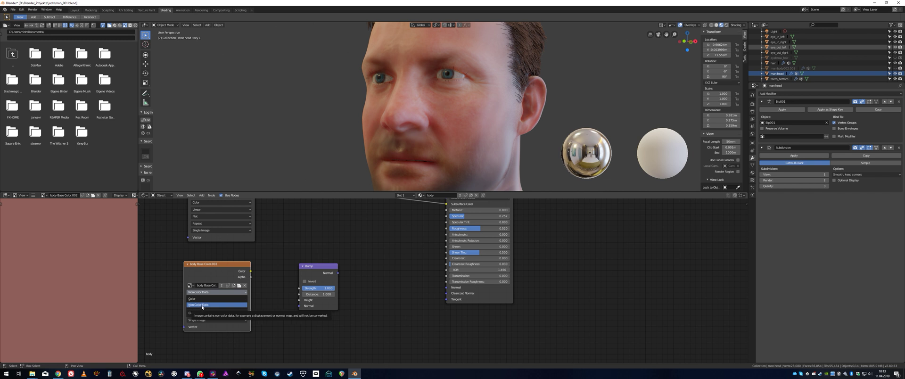
{"action": "left_click", "coordinate": [202, 306]}
{"action": "left_click_drag", "start_coordinate": [251, 272], "coordinate": [302, 303]}
{"action": "left_click_drag", "start_coordinate": [323, 268], "coordinate": [447, 289]}
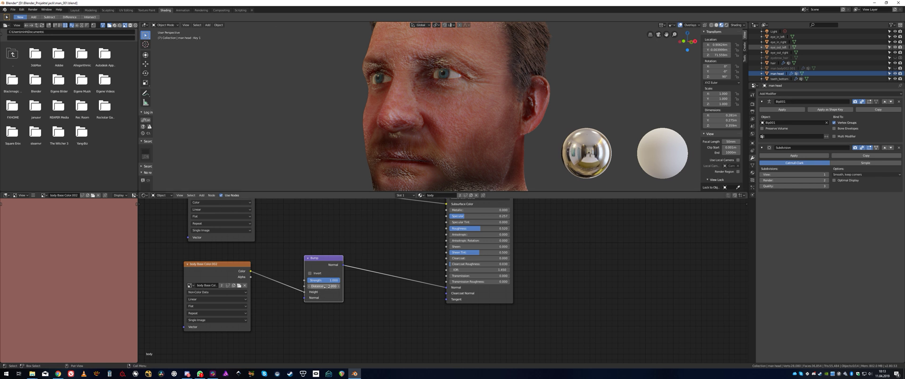
Step: Lower the Bump node's Distance to about 0.02 and its Strength to about 0.073
{"action": "mouse_move", "coordinate": [325, 286]}
{"action": "left_mouse_down"}
{"action": "mouse_move", "coordinate": [292, 286]}
{"action": "mouse_move", "coordinate": [330, 286]}
{"action": "left_mouse_up"}
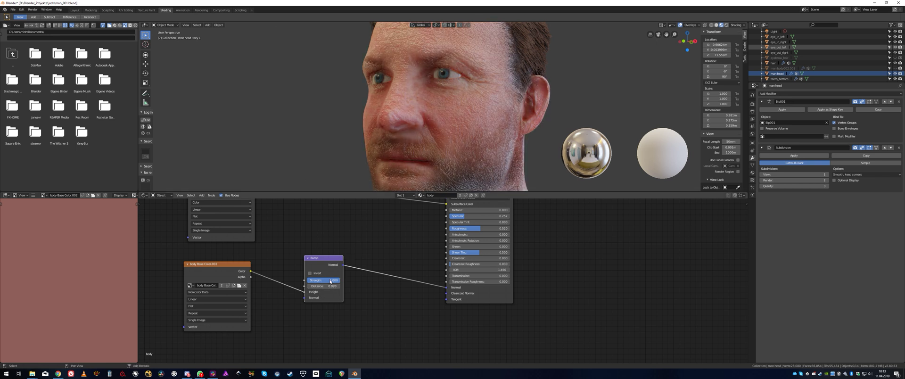
{"action": "left_click_drag", "start_coordinate": [331, 280], "coordinate": [306, 280]}
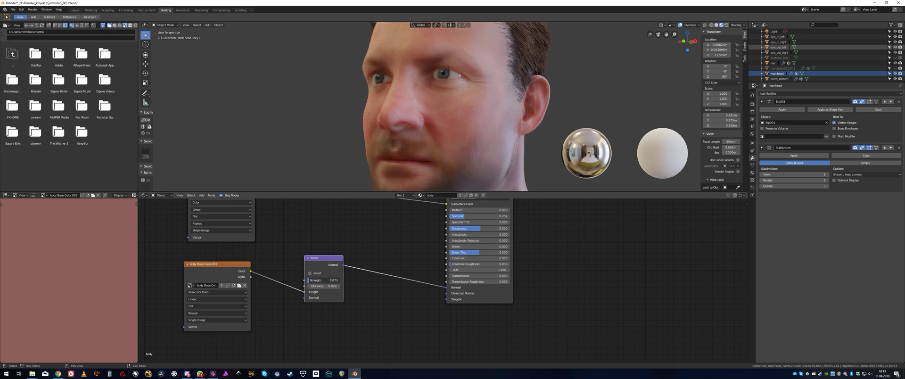
Step: Raise the Bump node's Strength to about 0.118 and check the face in the viewport
{"action": "left_click_drag", "start_coordinate": [308, 280], "coordinate": [310, 280]}
{"action": "middle_click_drag", "start_coordinate": [428, 120], "coordinate": [455, 123]}
{"action": "scroll", "coordinate": [455, 123], "scroll_direction": "up", "scroll_amount": 1}
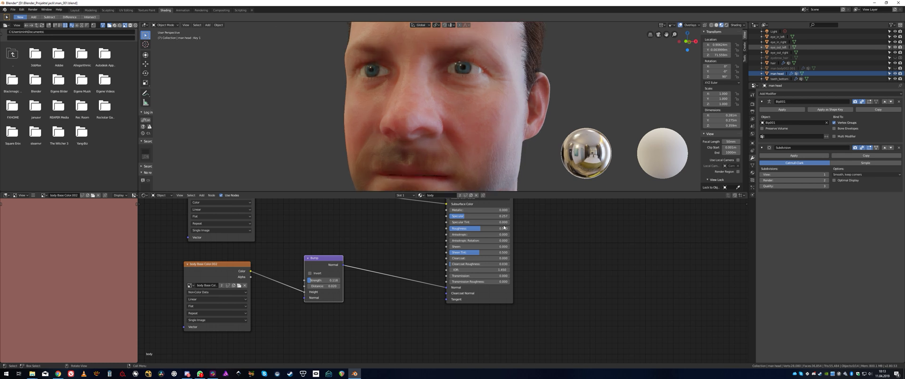
Step: Set the Principled BSDF's Subsurface to about 0.002 and lower its Roughness to about 0.476
{"action": "middle_click_drag", "start_coordinate": [521, 199], "coordinate": [522, 227]}
{"action": "left_click_drag", "start_coordinate": [495, 224], "coordinate": [496, 224]}
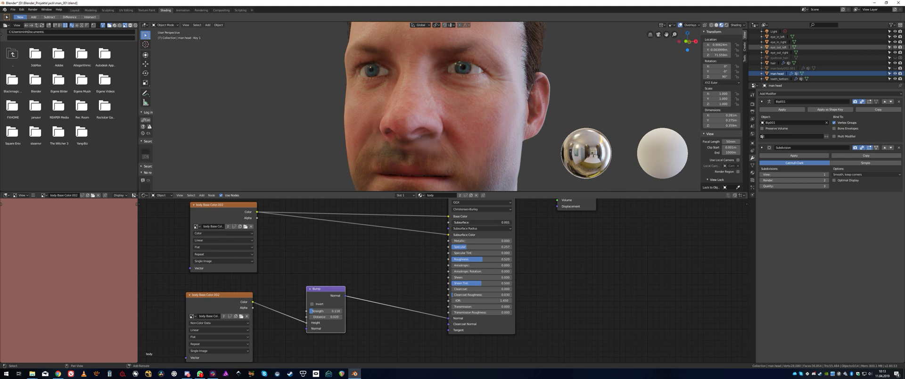
{"action": "middle_click_drag", "start_coordinate": [425, 137], "coordinate": [478, 110]}
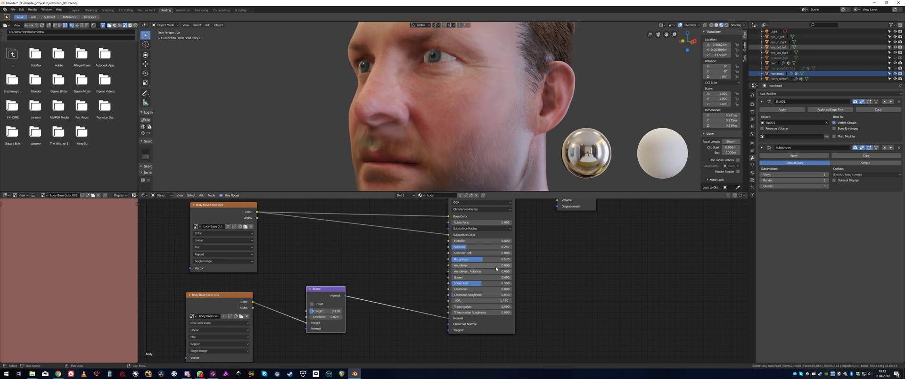
{"action": "left_click_drag", "start_coordinate": [497, 260], "coordinate": [478, 260]}
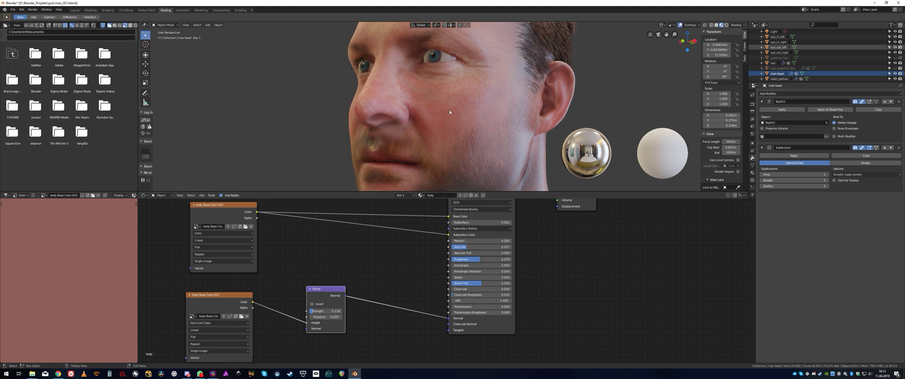
Step: Rotate the viewport's HDRI preview lighting and inspect the skin shading from the front and side
{"action": "middle_click_drag", "start_coordinate": [449, 109], "coordinate": [505, 110]}
{"action": "left_click", "coordinate": [741, 25]}
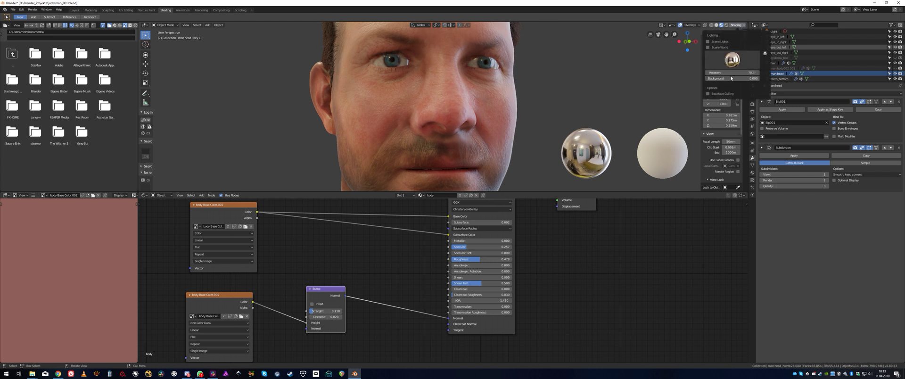
{"action": "mouse_move", "coordinate": [734, 73]}
{"action": "left_mouse_down"}
{"action": "mouse_move", "coordinate": [758, 73]}
{"action": "mouse_move", "coordinate": [746, 72]}
{"action": "left_mouse_up"}
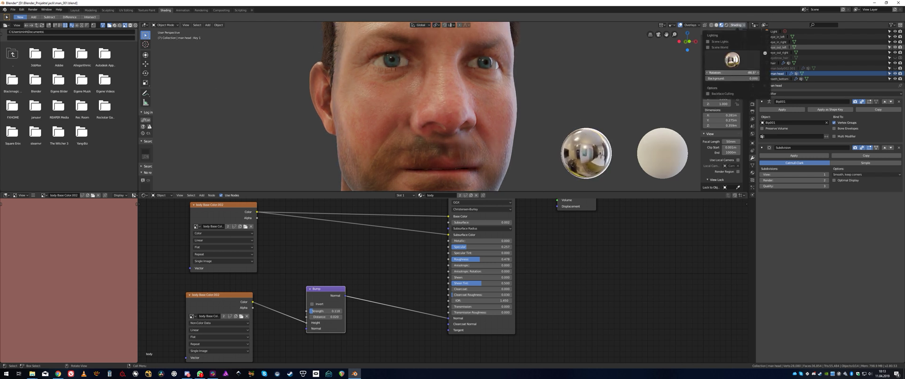
{"action": "middle_click_drag", "start_coordinate": [448, 118], "coordinate": [356, 114]}
{"action": "middle_click_drag", "start_coordinate": [322, 271], "coordinate": [407, 340]}
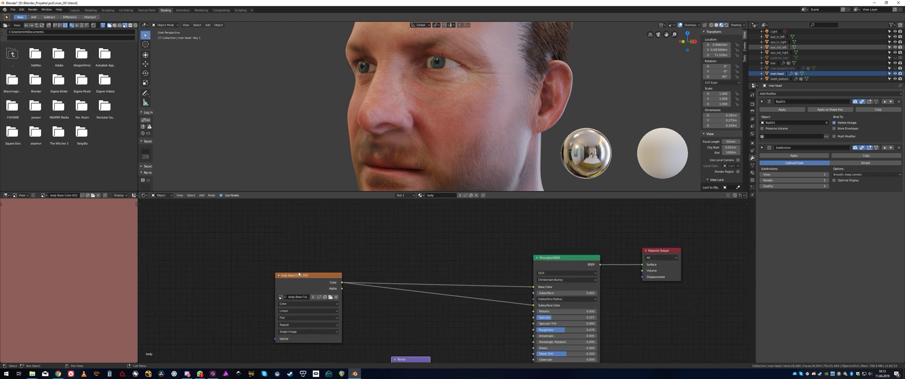
{"action": "left_click_drag", "start_coordinate": [304, 272], "coordinate": [259, 255]}
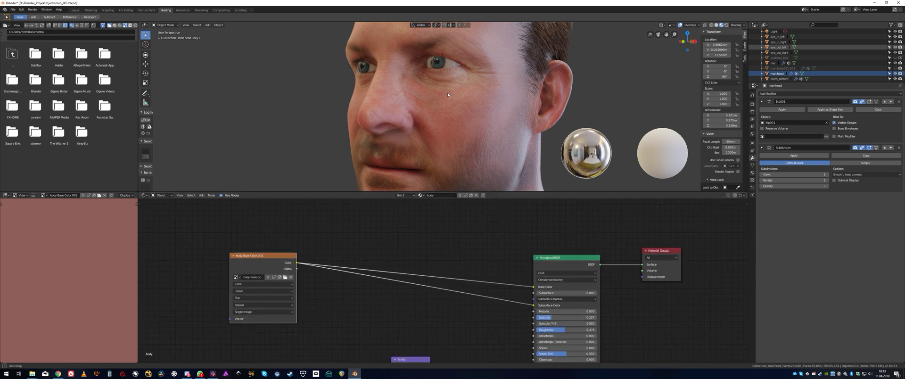
{"action": "middle_click_drag", "start_coordinate": [448, 92], "coordinate": [451, 97]}
{"action": "scroll", "coordinate": [451, 97], "scroll_direction": "up", "scroll_amount": 1}
{"action": "left_click_drag", "start_coordinate": [271, 258], "coordinate": [330, 276]}
{"action": "scroll", "coordinate": [360, 278], "scroll_direction": "down", "scroll_amount": 1}
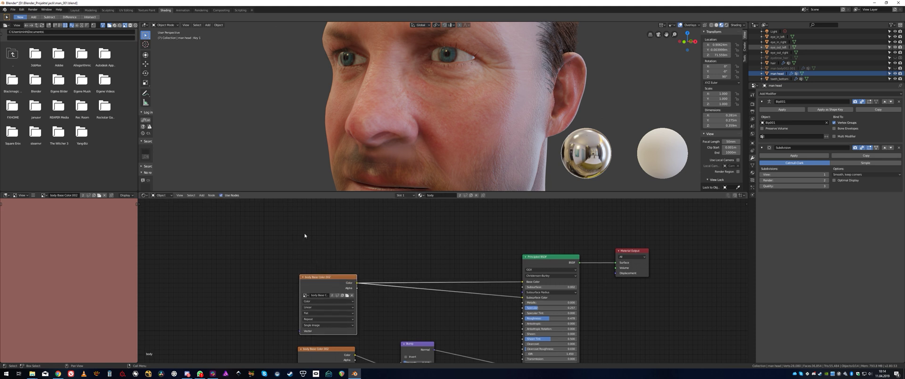
Step: In the Texture Paint workspace, add a Base Color paint slot to the body material with a fully transparent fill colour
{"action": "left_click", "coordinate": [146, 10]}
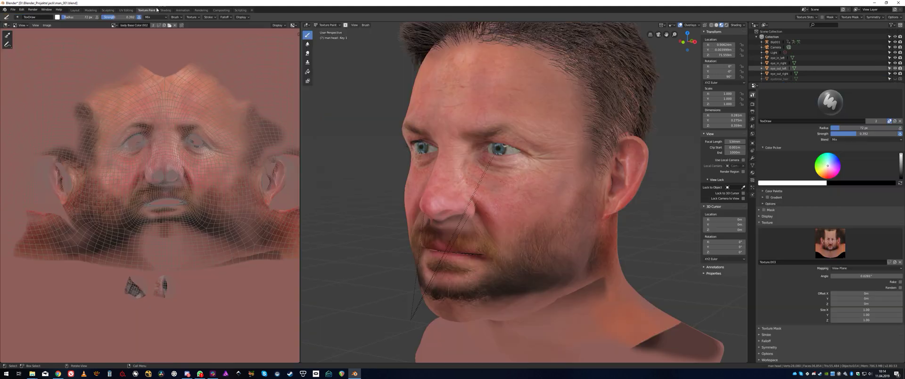
{"action": "mouse_move", "coordinate": [587, 208]}
{"action": "middle_mouse_down"}
{"action": "mouse_move", "coordinate": [543, 206]}
{"action": "mouse_move", "coordinate": [575, 204]}
{"action": "mouse_move", "coordinate": [572, 163]}
{"action": "middle_mouse_up"}
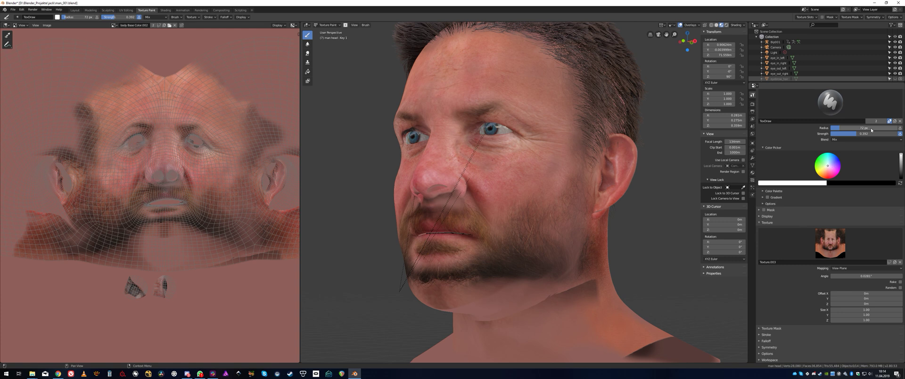
{"action": "scroll", "coordinate": [869, 149], "scroll_direction": "up", "scroll_amount": 4}
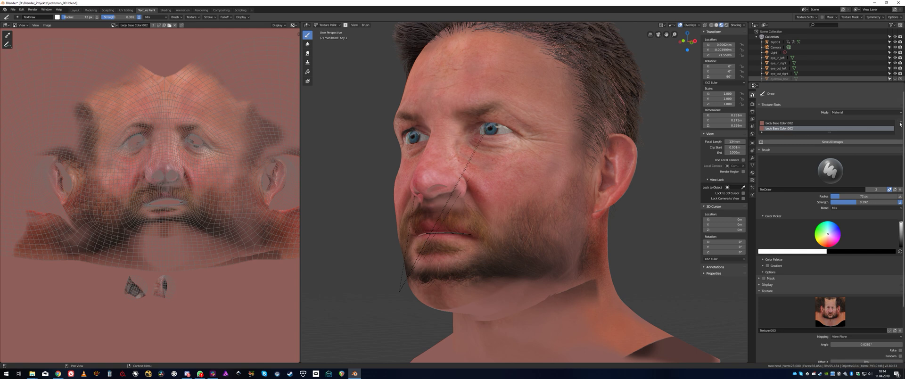
{"action": "left_click", "coordinate": [901, 122]}
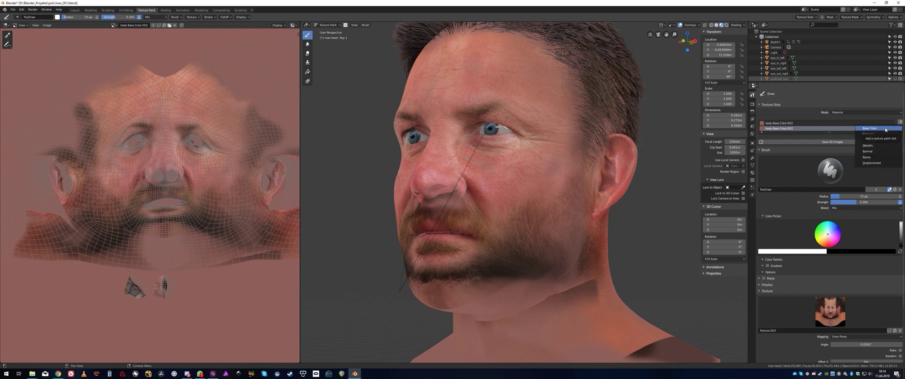
{"action": "left_click", "coordinate": [886, 129]}
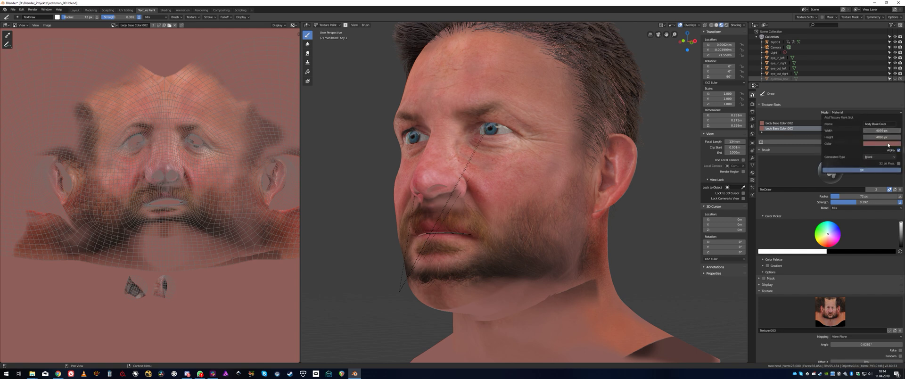
{"action": "left_click", "coordinate": [889, 144]}
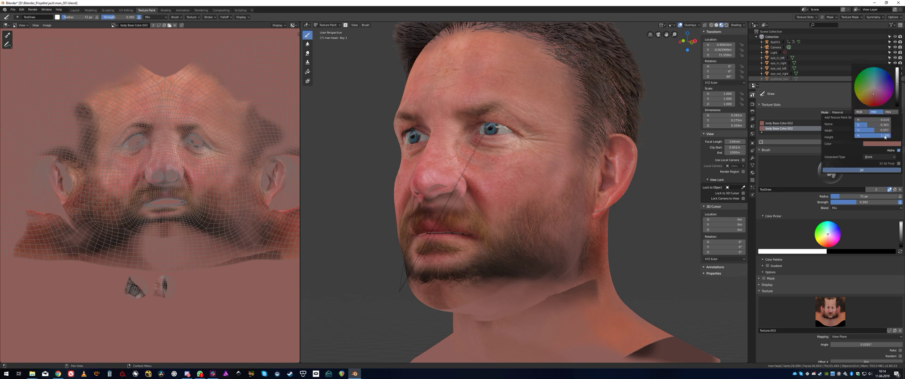
{"action": "left_click_drag", "start_coordinate": [880, 136], "coordinate": [855, 136]}
{"action": "left_click", "coordinate": [862, 171]}
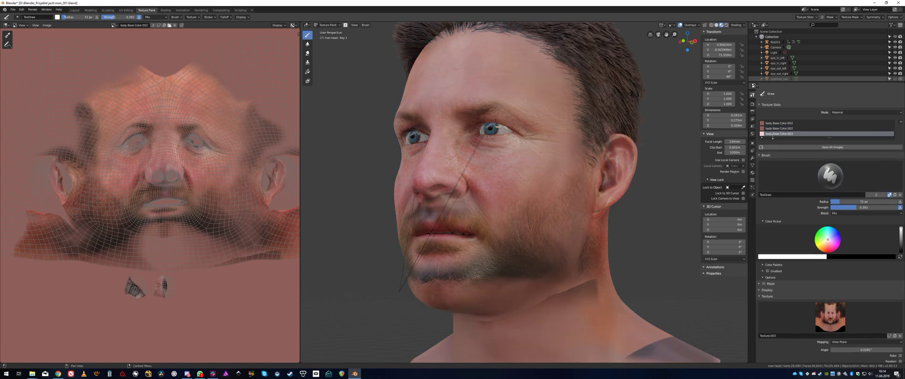
{"action": "middle_click_drag", "start_coordinate": [455, 117], "coordinate": [468, 121]}
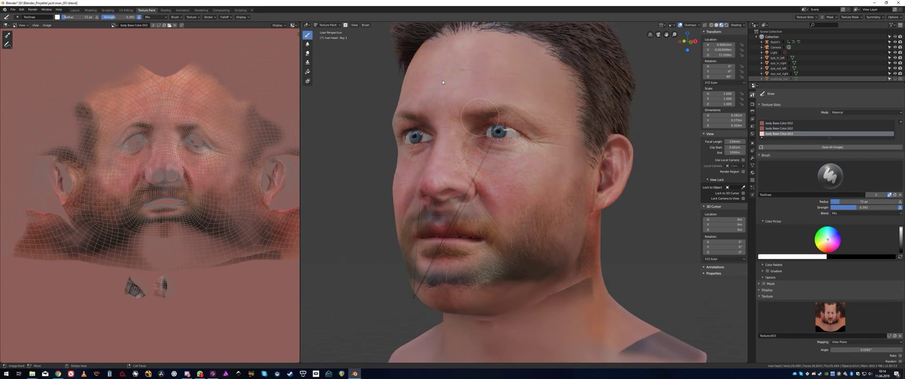
Step: Return to the Shading workspace and place the new paint slot's image node beside the original Base Color image node
{"action": "left_click", "coordinate": [165, 10]}
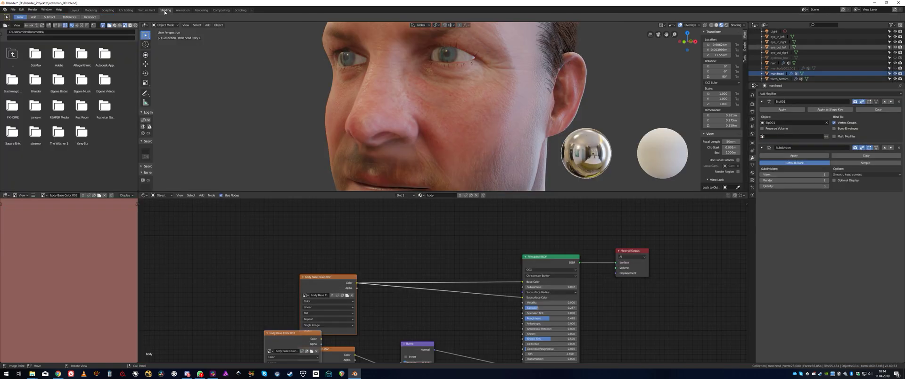
{"action": "middle_click_drag", "start_coordinate": [372, 299], "coordinate": [397, 228]}
{"action": "left_click_drag", "start_coordinate": [304, 266], "coordinate": [258, 216]}
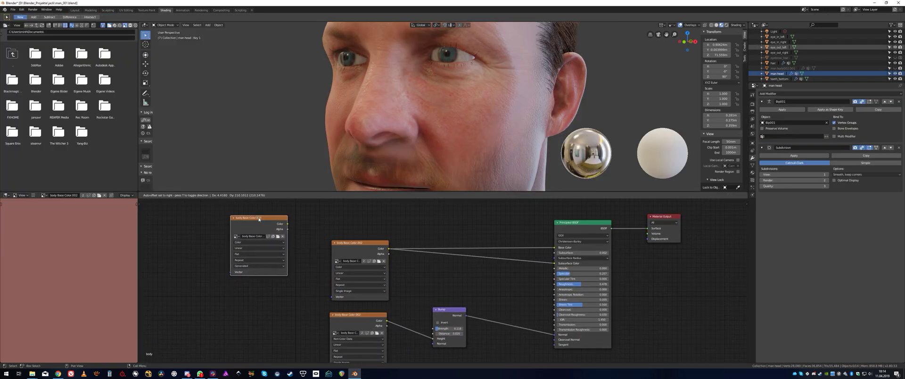
{"action": "middle_click_drag", "start_coordinate": [295, 232], "coordinate": [299, 258]}
{"action": "left_click_drag", "start_coordinate": [276, 238], "coordinate": [262, 263]}
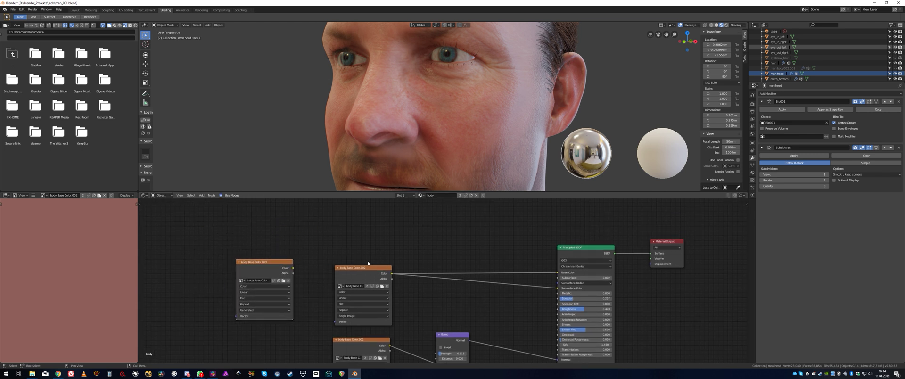
Step: Move the original Base Color image node to the upper left of the node graph, with the new image node below it
{"action": "left_click_drag", "start_coordinate": [379, 271], "coordinate": [224, 227]}
{"action": "left_click_drag", "start_coordinate": [257, 262], "coordinate": [284, 272]}
{"action": "left_click_drag", "start_coordinate": [213, 225], "coordinate": [218, 229]}
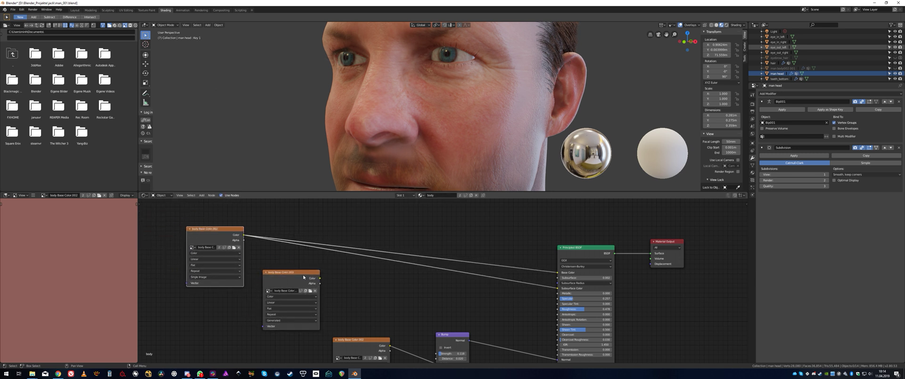
{"action": "left_click_drag", "start_coordinate": [303, 274], "coordinate": [300, 277]}
{"action": "middle_click_drag", "start_coordinate": [408, 110], "coordinate": [425, 113]}
{"action": "left_click_drag", "start_coordinate": [296, 277], "coordinate": [292, 280]}
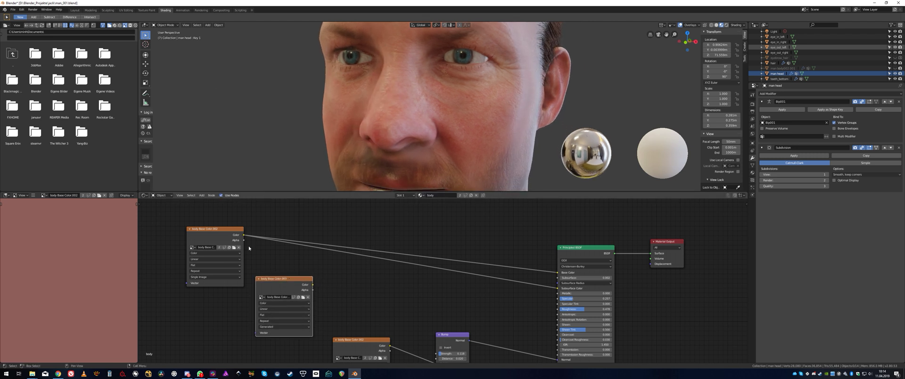
Step: Add a MixRGB node just to the right of the new image node
{"action": "left_click", "coordinate": [202, 195]}
{"action": "mouse_move", "coordinate": [212, 230]}
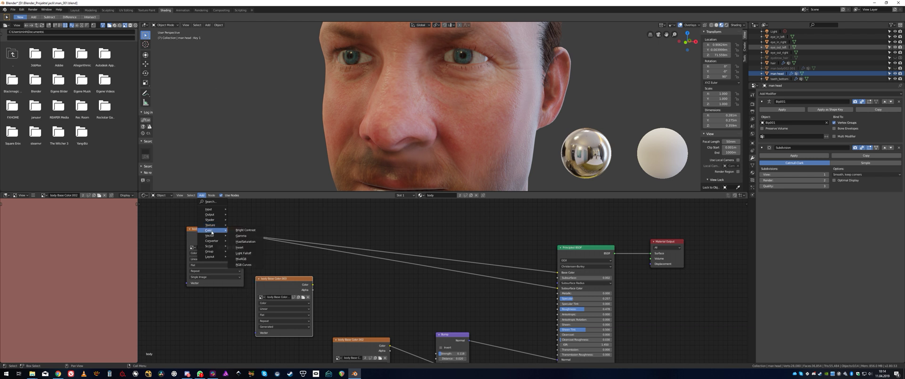
{"action": "left_click", "coordinate": [241, 259]}
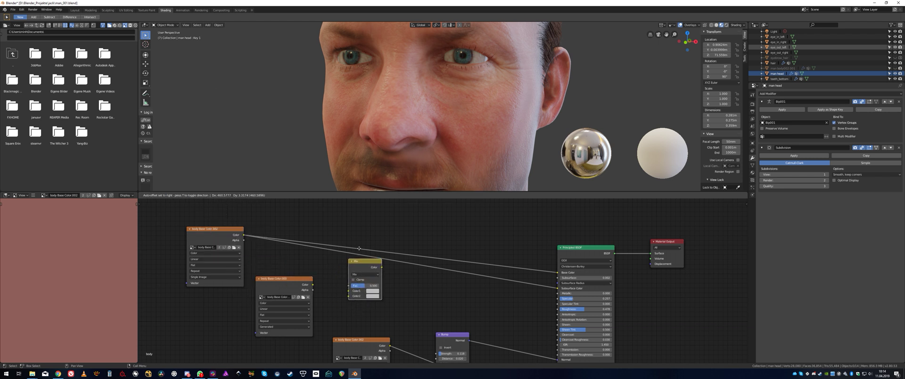
{"action": "left_click", "coordinate": [328, 275]}
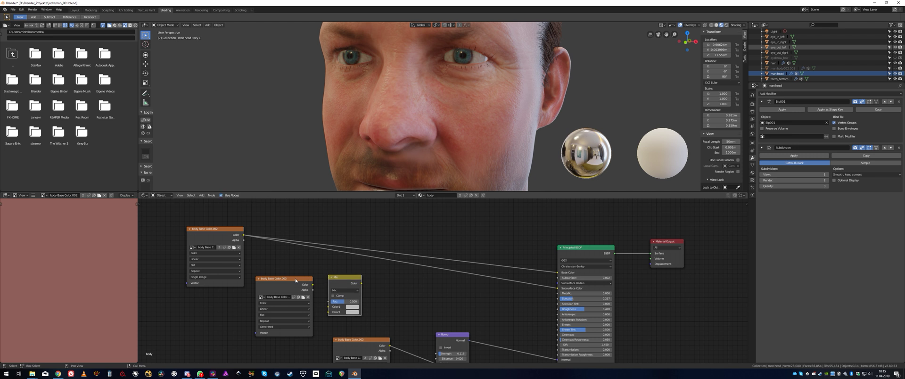
{"action": "left_click_drag", "start_coordinate": [296, 279], "coordinate": [286, 285]}
{"action": "left_click_drag", "start_coordinate": [345, 280], "coordinate": [339, 282]}
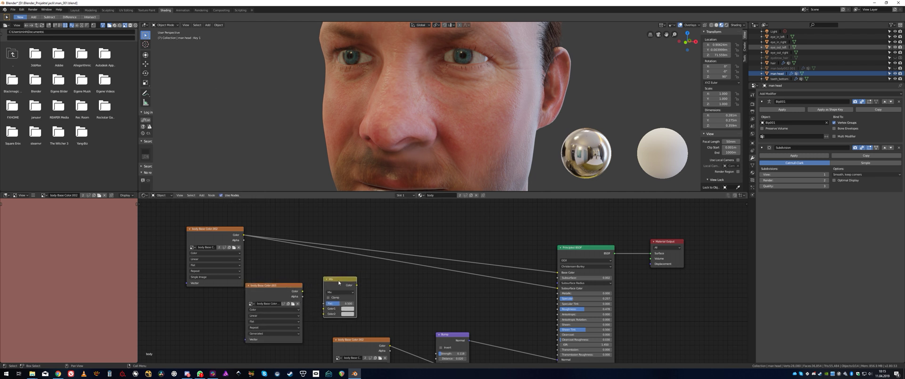
{"action": "left_click_drag", "start_coordinate": [340, 280], "coordinate": [334, 283]}
Step: Duplicate the MixRGB node and insert the copy into the original image's link to Base Color
{"action": "key", "text": "shift+d"}
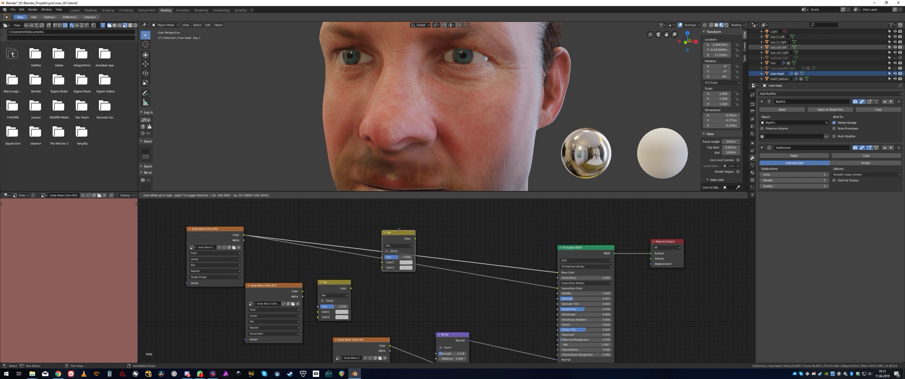
{"action": "left_click", "coordinate": [413, 223]}
{"action": "mouse_move", "coordinate": [413, 224]}
{"action": "left_mouse_down"}
{"action": "mouse_move", "coordinate": [421, 218]}
{"action": "mouse_move", "coordinate": [413, 220]}
{"action": "left_mouse_up"}
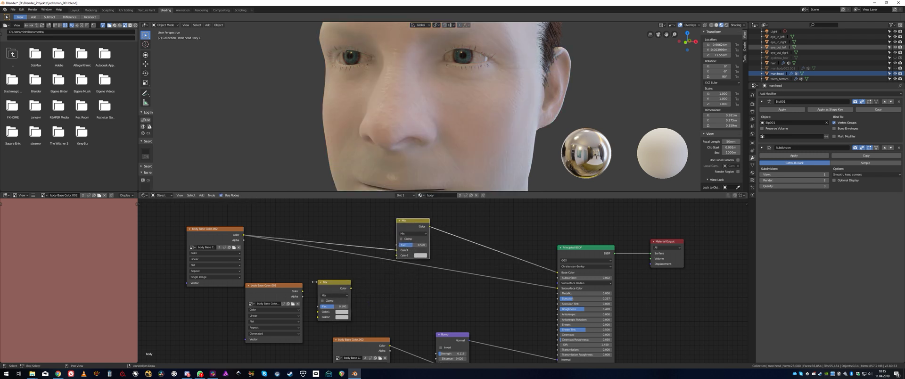
Step: Link the new image's Color to the upper Mix's Color2, its Alpha to the lower Mix's Color2, and the lower Mix to the upper Fac
{"action": "left_click_drag", "start_coordinate": [302, 291], "coordinate": [397, 257]}
{"action": "left_click_drag", "start_coordinate": [341, 285], "coordinate": [331, 320]}
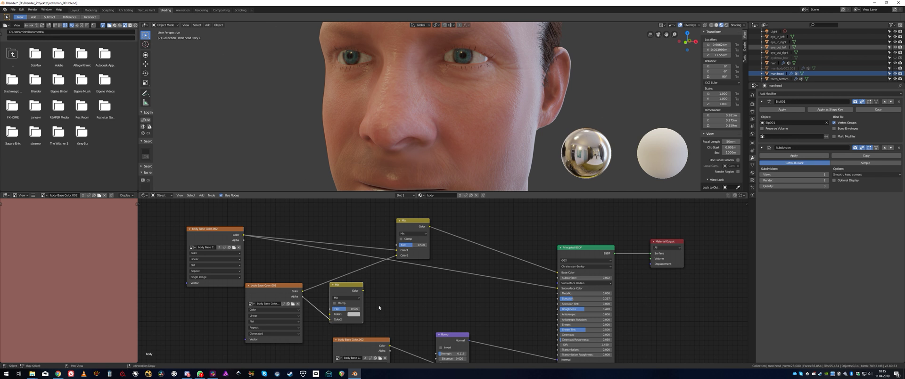
{"action": "left_click_drag", "start_coordinate": [364, 291], "coordinate": [401, 245]}
Step: Tidy the layout by spacing out both Mix nodes and aligning the new image node beneath the original one
{"action": "left_click_drag", "start_coordinate": [420, 221], "coordinate": [426, 225]}
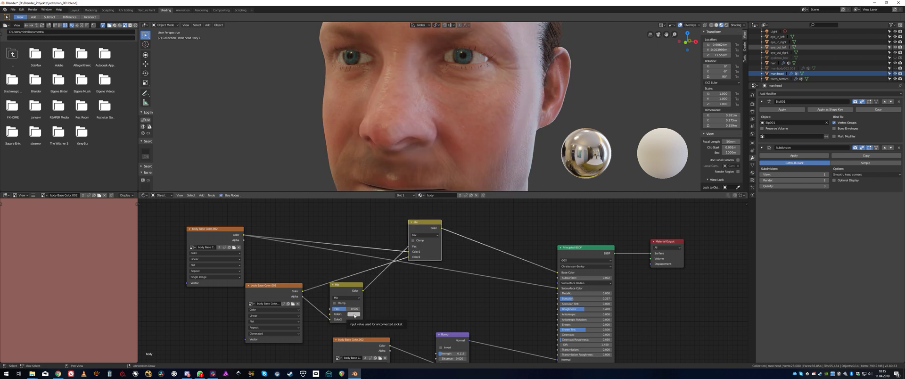
{"action": "left_click_drag", "start_coordinate": [348, 286], "coordinate": [355, 283]}
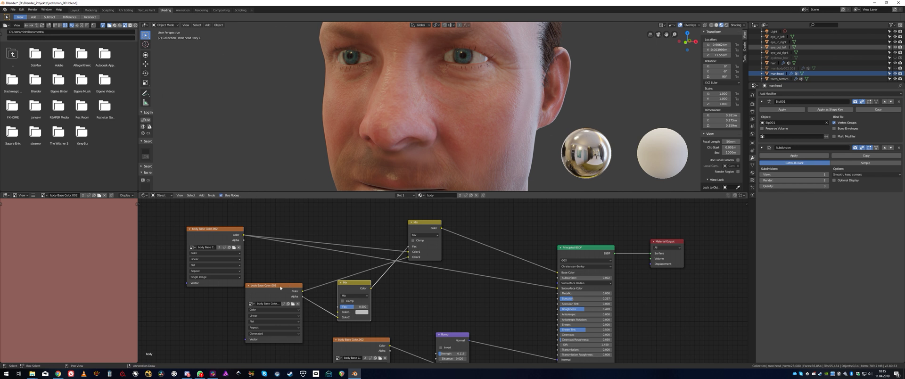
{"action": "left_click_drag", "start_coordinate": [273, 286], "coordinate": [250, 297]}
{"action": "left_click_drag", "start_coordinate": [361, 286], "coordinate": [343, 285]}
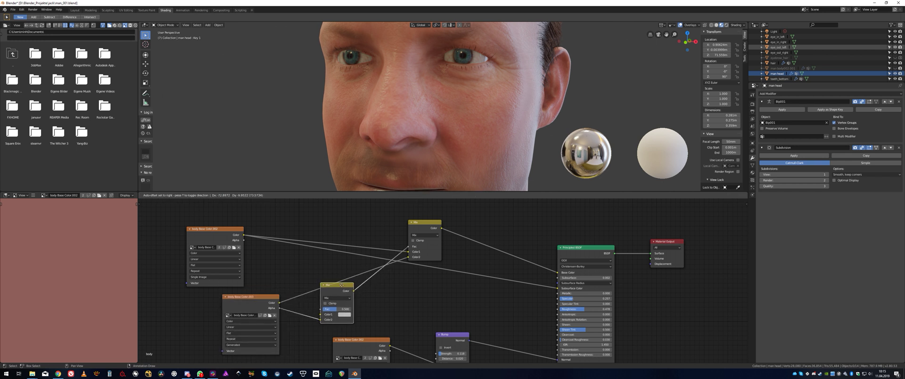
{"action": "middle_click_drag", "start_coordinate": [417, 83], "coordinate": [414, 79]}
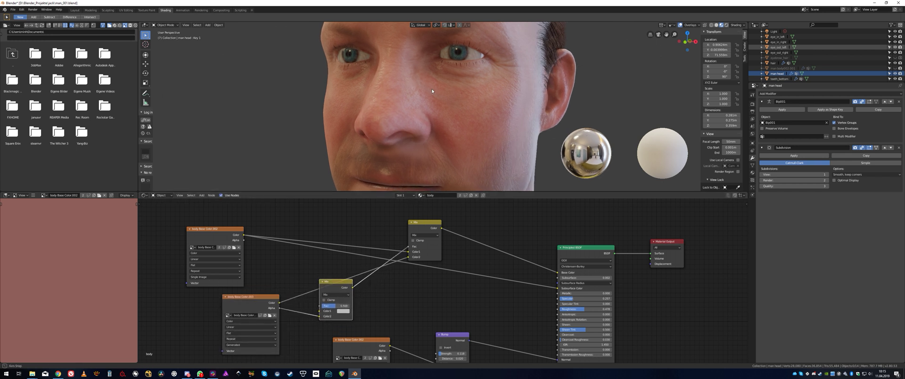
{"action": "left_click_drag", "start_coordinate": [246, 300], "coordinate": [242, 301]}
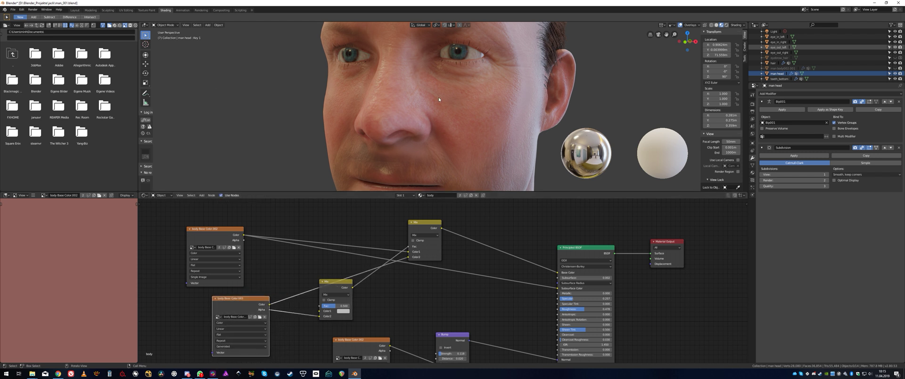
{"action": "left_click_drag", "start_coordinate": [214, 231], "coordinate": [239, 224]}
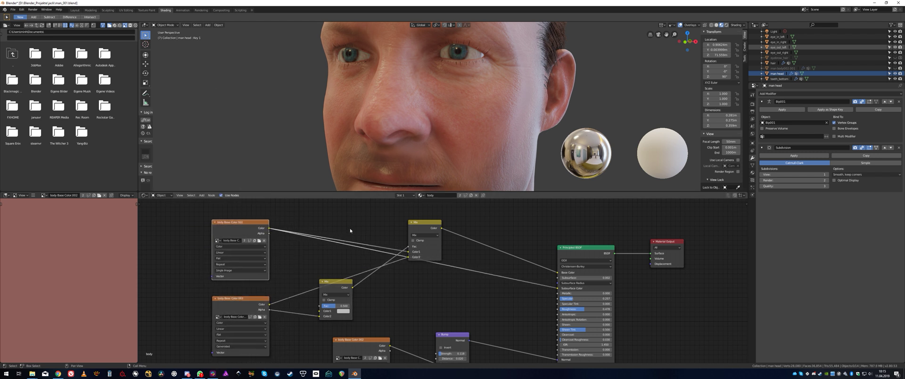
Step: Set the lower Mix node's Color1 to black and raise its Fac to 1.000
{"action": "mouse_move", "coordinate": [336, 307]}
{"action": "left_mouse_down"}
{"action": "mouse_move", "coordinate": [357, 307]}
{"action": "mouse_move", "coordinate": [342, 313]}
{"action": "left_mouse_up"}
{"action": "left_click", "coordinate": [343, 311]}
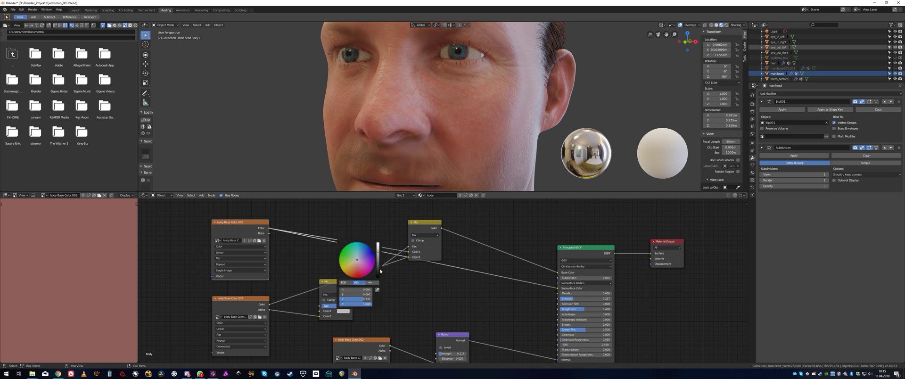
{"action": "left_click_drag", "start_coordinate": [380, 270], "coordinate": [379, 278]}
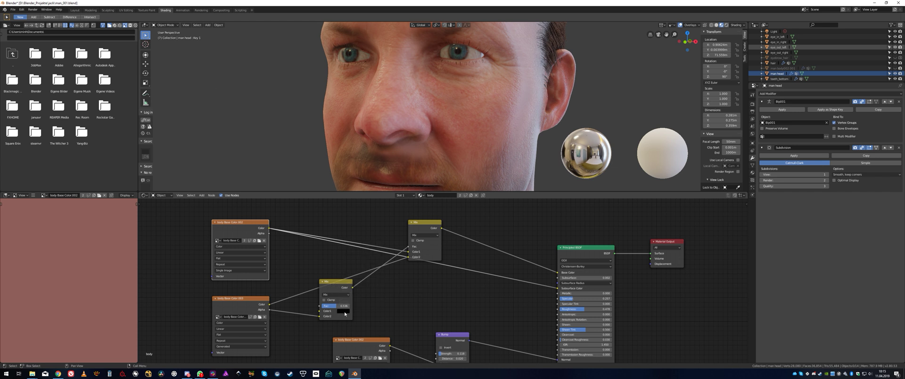
{"action": "left_click_drag", "start_coordinate": [345, 284], "coordinate": [320, 301]}
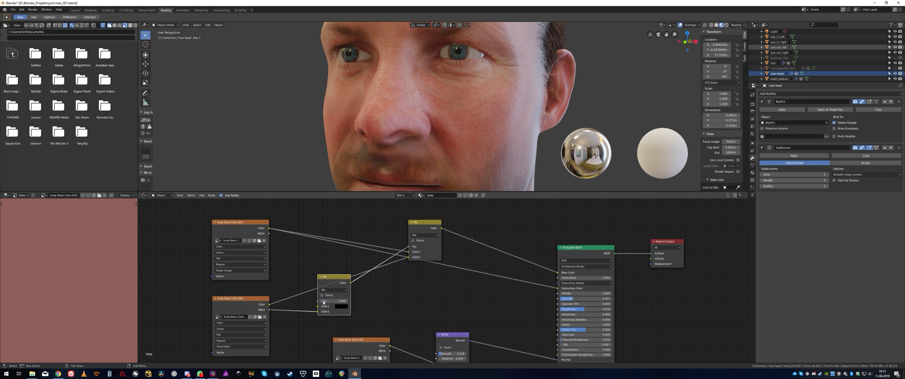
{"action": "left_click_drag", "start_coordinate": [328, 304], "coordinate": [351, 304]}
{"action": "middle_click_drag", "start_coordinate": [409, 101], "coordinate": [456, 114]}
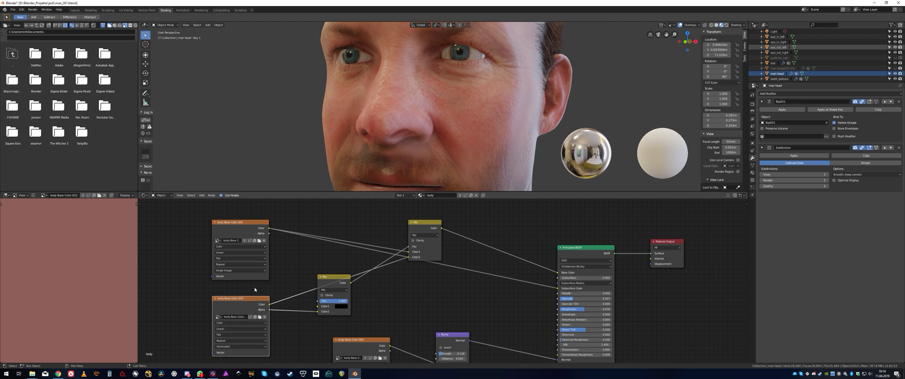
Step: Nudge the new image node upward, switch to the Texture Paint workspace, and save body Base Color.003 as an image file
{"action": "left_click_drag", "start_coordinate": [240, 301], "coordinate": [240, 297]}
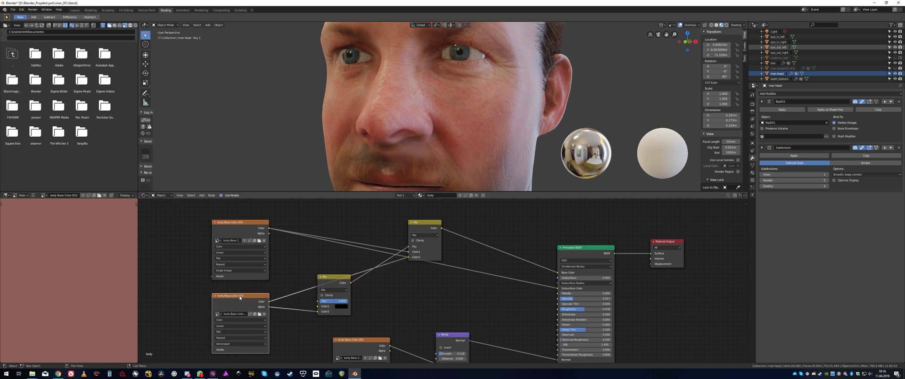
{"action": "left_click", "coordinate": [146, 10]}
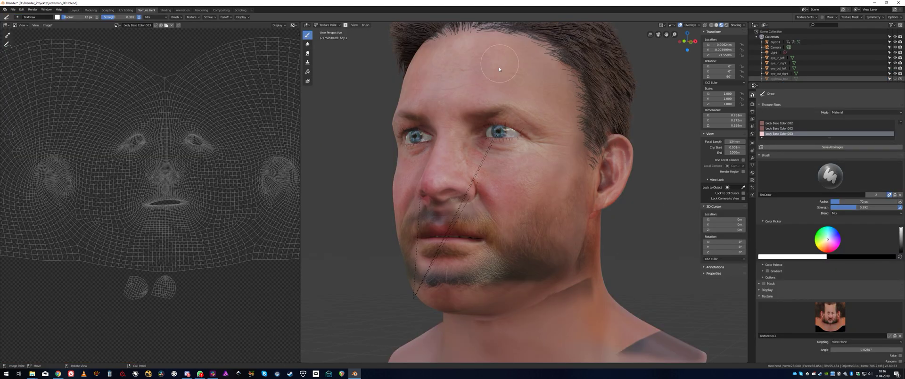
{"action": "scroll", "coordinate": [161, 124], "scroll_direction": "up", "scroll_amount": 3}
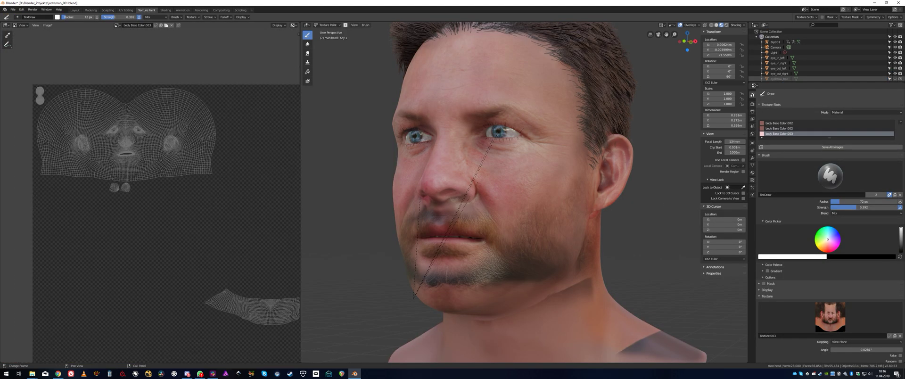
{"action": "left_click", "coordinate": [48, 26]}
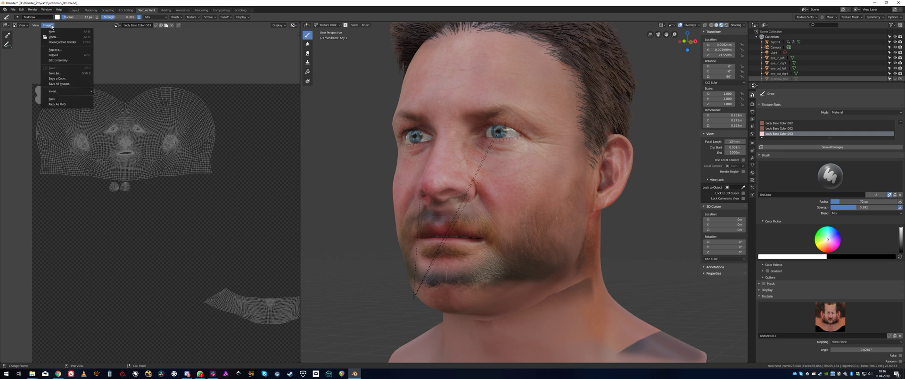
{"action": "left_click", "coordinate": [55, 73]}
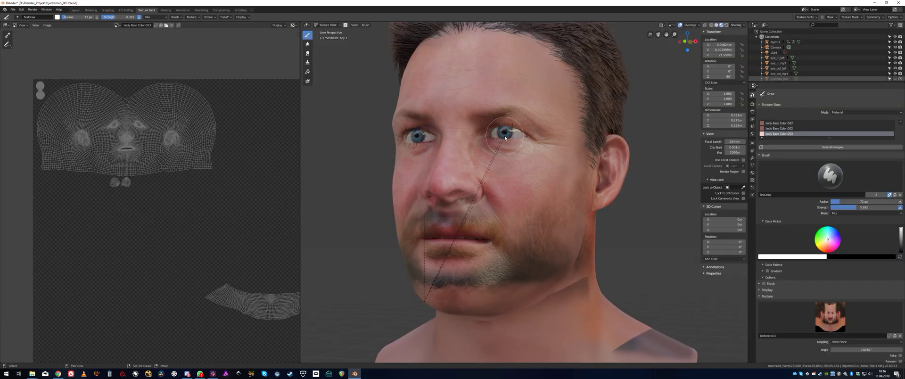
Step: Compare the middle texture slot with body Base Color.003, leaving the latter active for painting
{"action": "middle_click_drag", "start_coordinate": [505, 138], "coordinate": [513, 153], "text": "shift"}
{"action": "scroll", "coordinate": [530, 136], "scroll_direction": "up", "scroll_amount": 1}
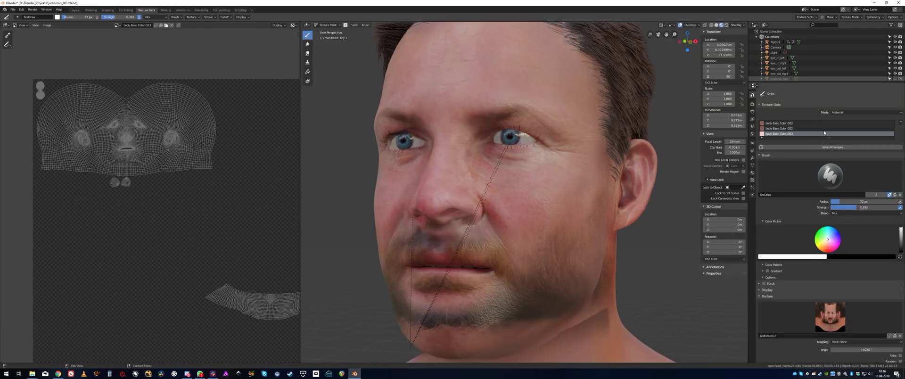
{"action": "left_click", "coordinate": [782, 128]}
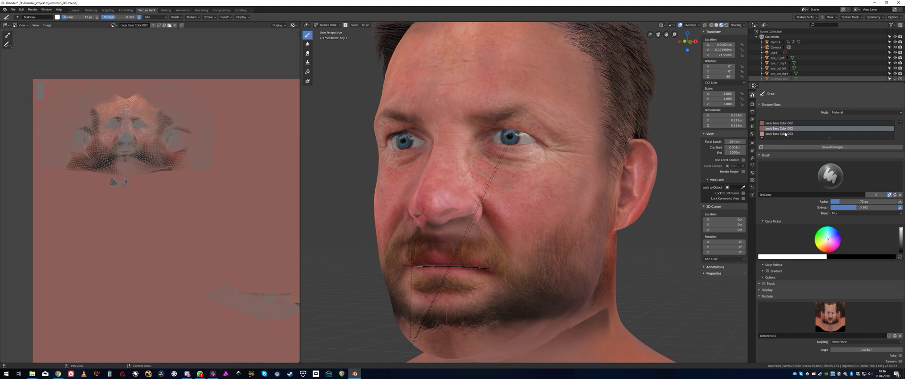
{"action": "left_click", "coordinate": [786, 135]}
{"action": "middle_click_drag", "start_coordinate": [524, 204], "coordinate": [692, 250]}
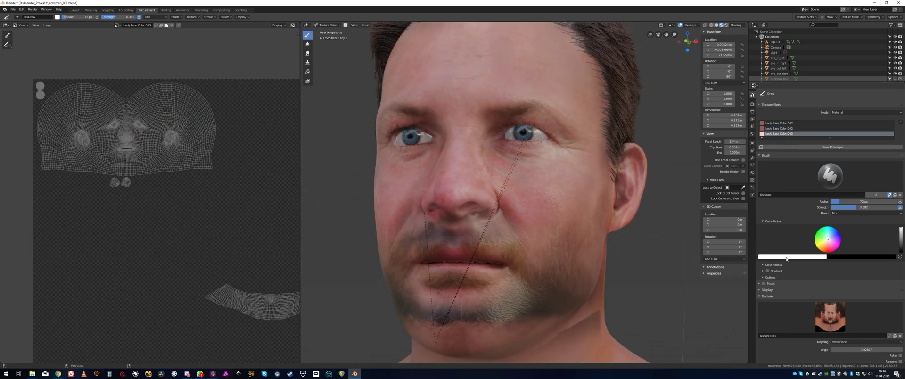
Step: Remove the photo texture from the TexDraw brush and collapse its texture settings
{"action": "scroll", "coordinate": [799, 242], "scroll_direction": "down", "scroll_amount": 4}
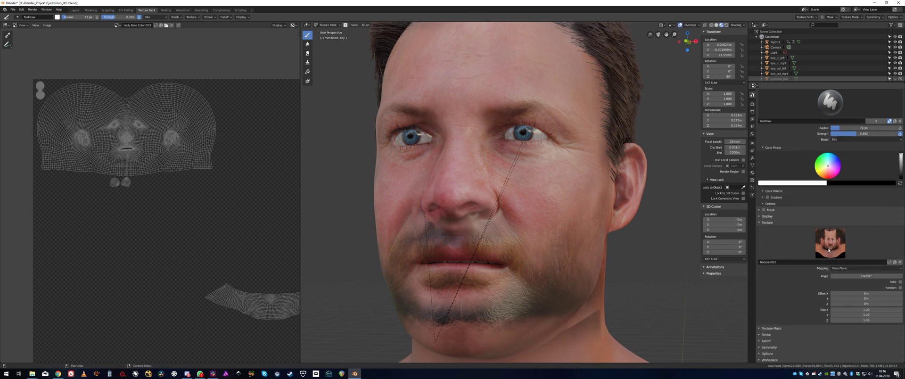
{"action": "left_click", "coordinate": [901, 262]}
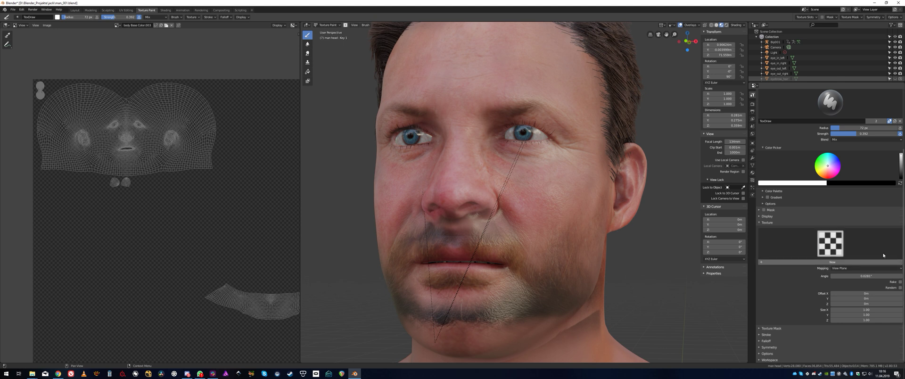
{"action": "left_click", "coordinate": [762, 224]}
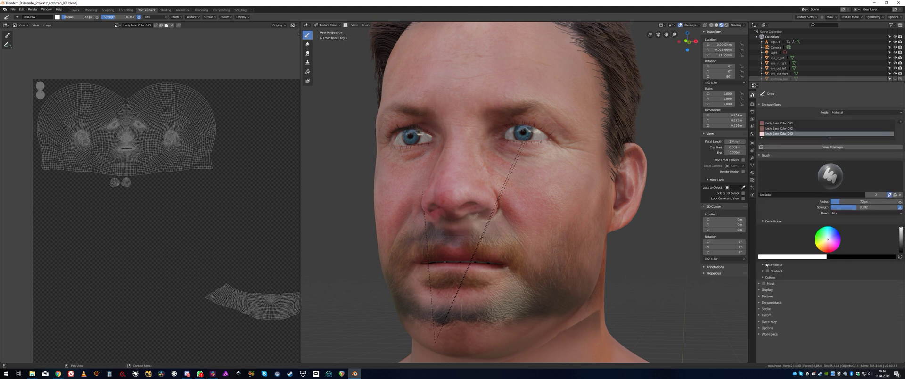
Step: Look through the textures available for the brush's texture mask without assigning one
{"action": "left_click", "coordinate": [764, 303]}
{"action": "scroll", "coordinate": [820, 290], "scroll_direction": "down", "scroll_amount": 4}
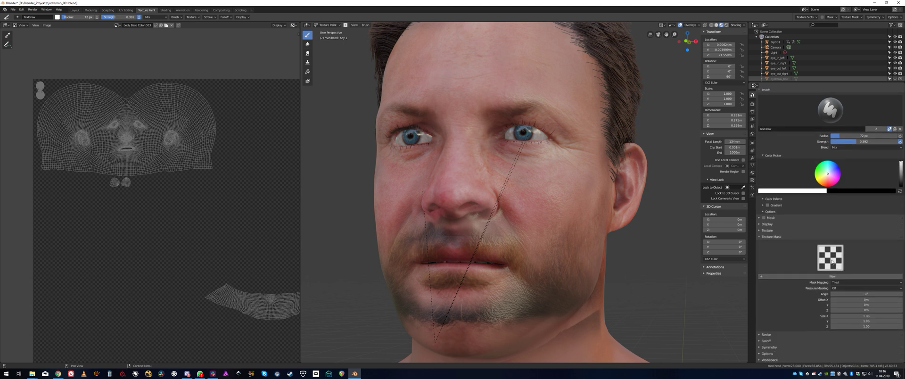
{"action": "left_click", "coordinate": [832, 262]}
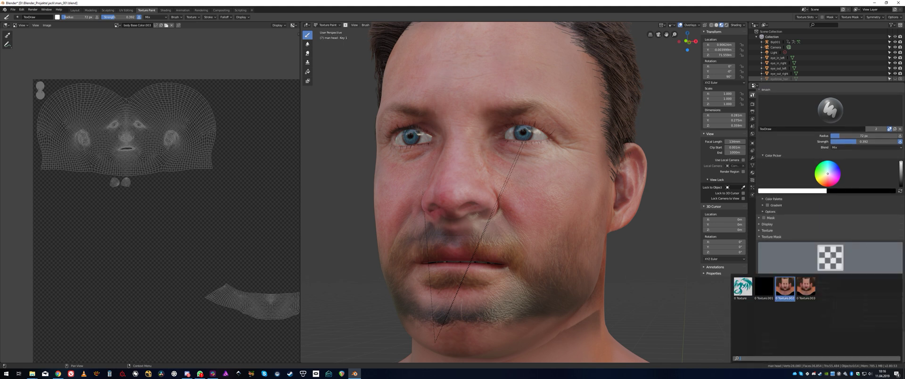
{"action": "left_click", "coordinate": [835, 257]}
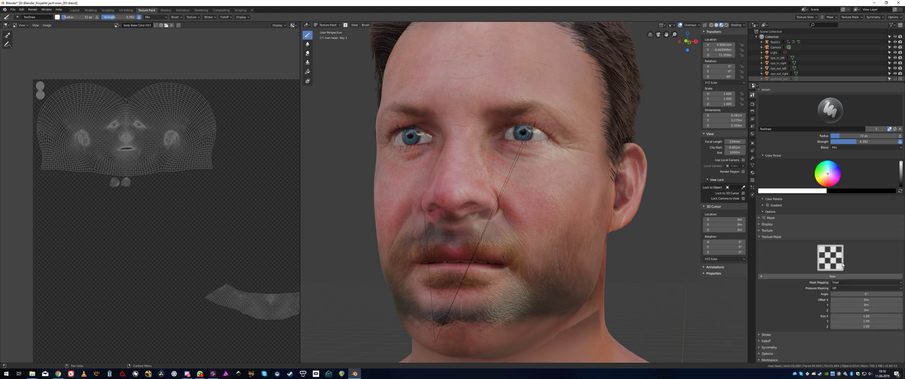
Step: Set the brush blend mode to Multiply and pick a medium tan paint colour
{"action": "mouse_move", "coordinate": [548, 209]}
{"action": "middle_mouse_down"}
{"action": "mouse_move", "coordinate": [537, 189]}
{"action": "mouse_move", "coordinate": [552, 184]}
{"action": "mouse_move", "coordinate": [496, 164]}
{"action": "middle_mouse_up"}
{"action": "left_click", "coordinate": [828, 176]}
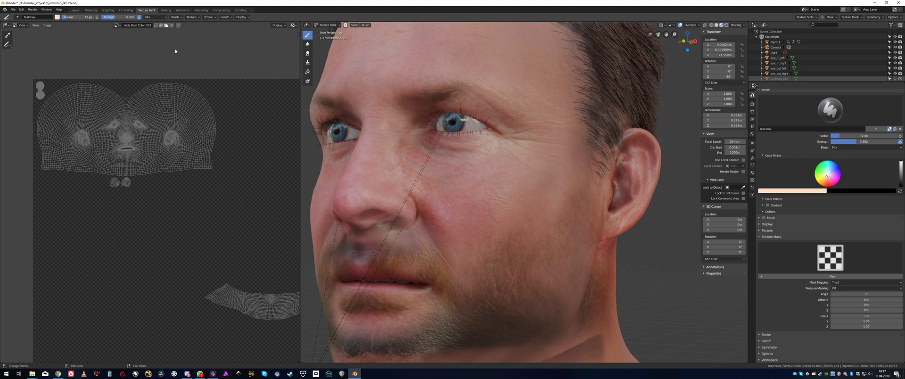
{"action": "left_click", "coordinate": [156, 17]}
{"action": "left_click", "coordinate": [158, 39]}
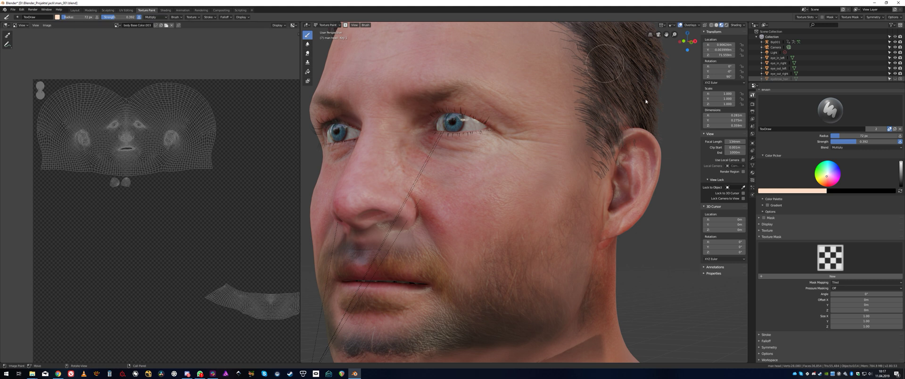
{"action": "left_click", "coordinate": [805, 190]}
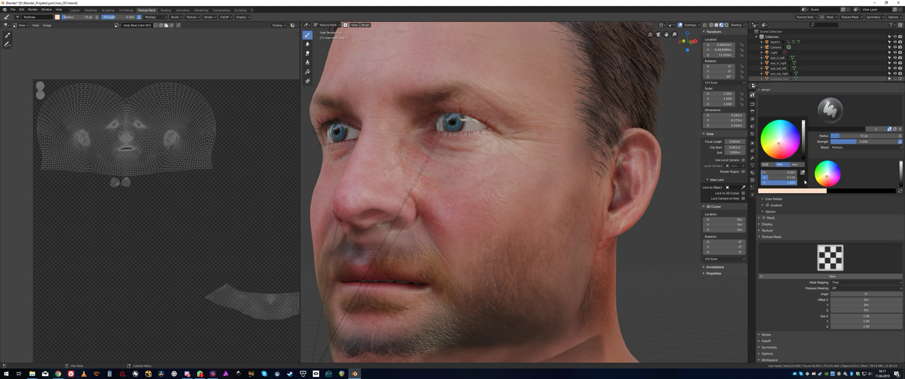
{"action": "left_click", "coordinate": [803, 130]}
{"action": "left_click", "coordinate": [776, 145]}
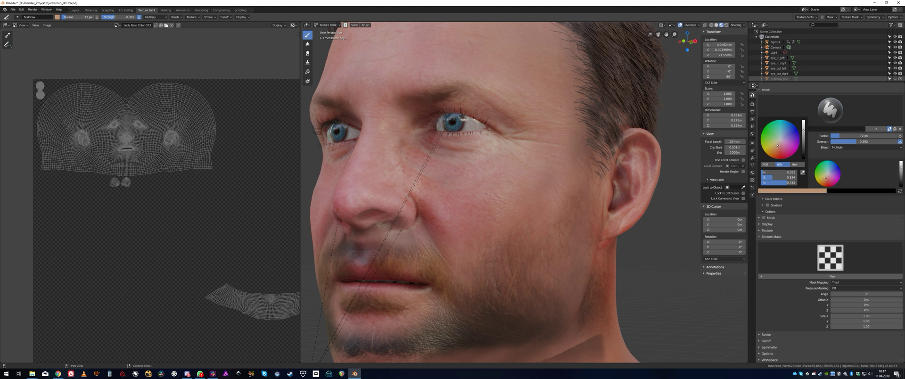
{"action": "middle_click_drag", "start_coordinate": [466, 199], "coordinate": [463, 203]}
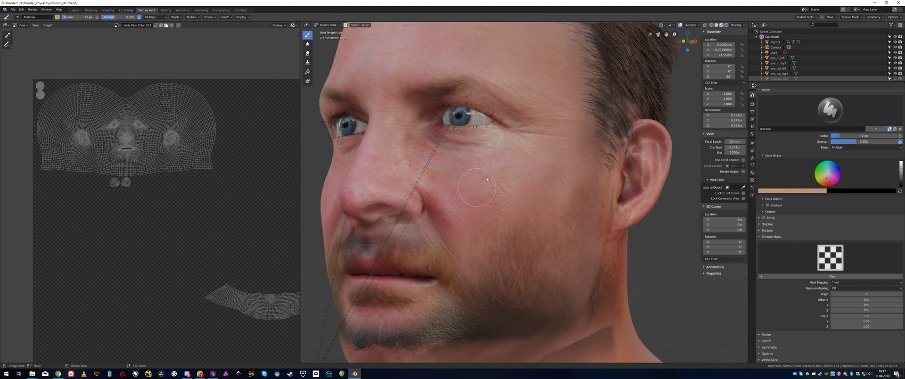
{"action": "middle_click_drag", "start_coordinate": [516, 192], "coordinate": [520, 191]}
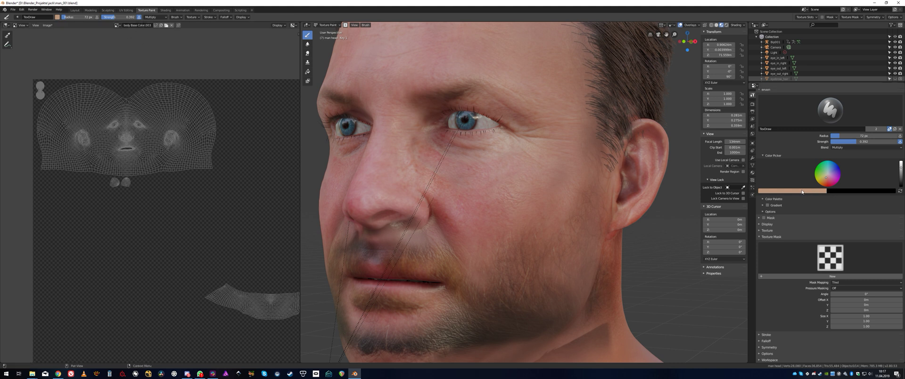
Step: Change the brush colour to a dark reddish brown
{"action": "left_click", "coordinate": [155, 17]}
{"action": "left_click", "coordinate": [809, 191]}
{"action": "left_click_drag", "start_coordinate": [778, 146], "coordinate": [804, 141]}
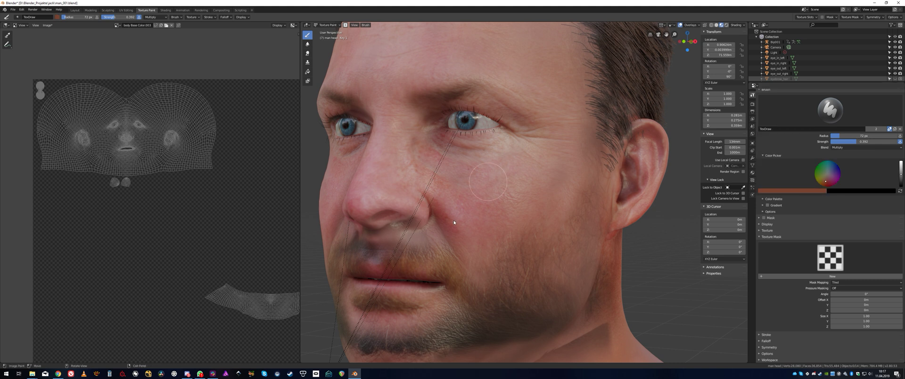
{"action": "middle_click_drag", "start_coordinate": [542, 184], "coordinate": [635, 143]}
{"action": "scroll", "coordinate": [808, 160], "scroll_direction": "up", "scroll_amount": 4}
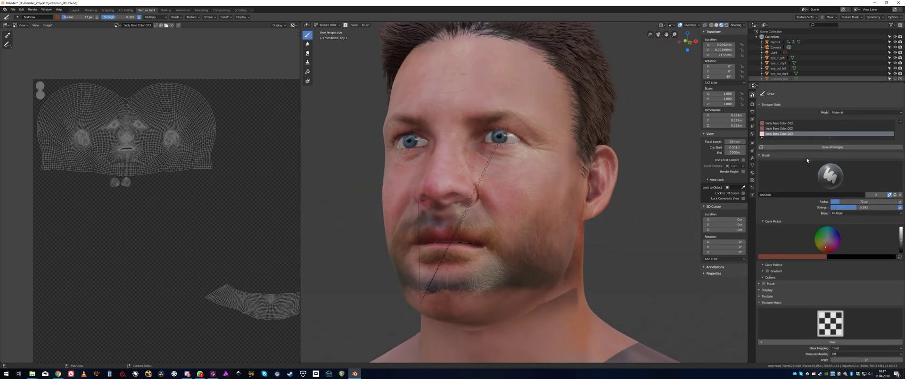
Step: Examine the face's UV layout in the image editor with body Base Color.003 as the displayed image
{"action": "scroll", "coordinate": [792, 134], "scroll_direction": "down", "scroll_amount": 4}
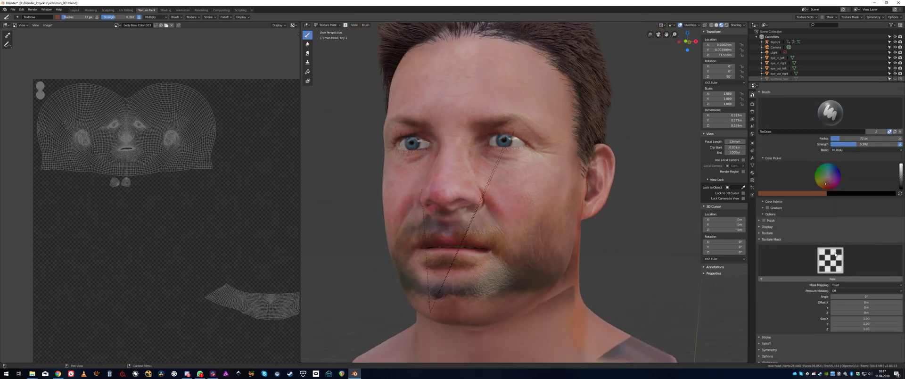
{"action": "middle_click_drag", "start_coordinate": [488, 189], "coordinate": [483, 176]}
{"action": "middle_click_drag", "start_coordinate": [136, 184], "coordinate": [149, 198]}
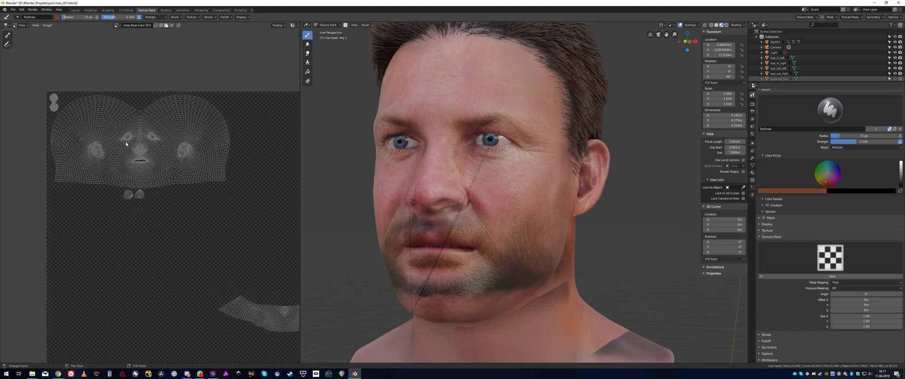
{"action": "scroll", "coordinate": [149, 197], "scroll_direction": "up", "scroll_amount": 6}
{"action": "middle_click_drag", "start_coordinate": [150, 121], "coordinate": [143, 171]}
{"action": "scroll", "coordinate": [168, 108], "scroll_direction": "down", "scroll_amount": 5}
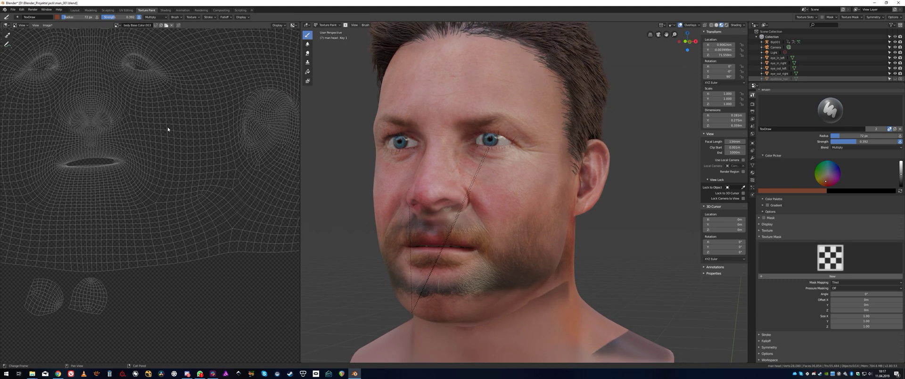
{"action": "middle_click_drag", "start_coordinate": [143, 129], "coordinate": [147, 129]}
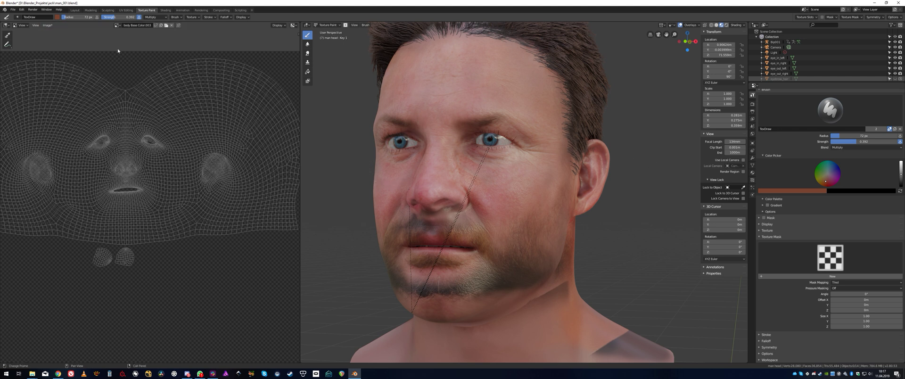
{"action": "left_click", "coordinate": [118, 25]}
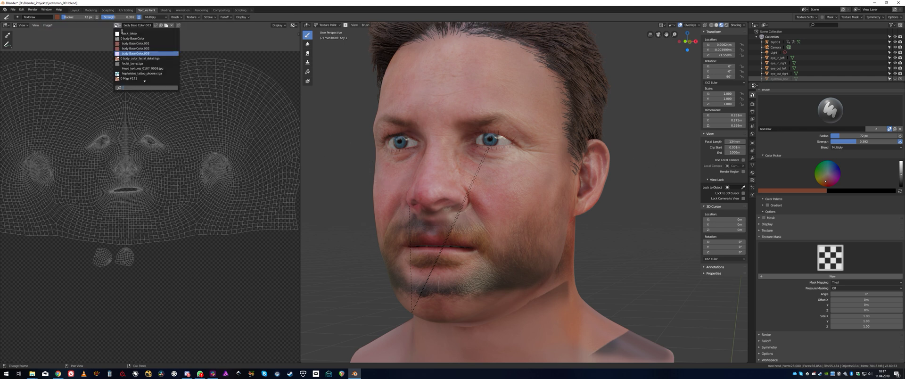
{"action": "left_click", "coordinate": [135, 54]}
Step: In the Shading workspace, keep the lower Mix's Fac at 1.000 and shift the upper Mix node slightly up and right
{"action": "left_click", "coordinate": [164, 10]}
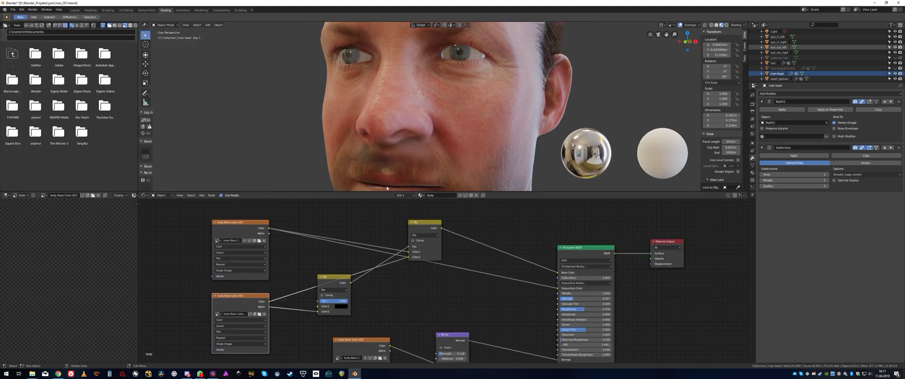
{"action": "middle_click_drag", "start_coordinate": [400, 285], "coordinate": [401, 285]}
{"action": "mouse_move", "coordinate": [343, 301]}
{"action": "left_mouse_down"}
{"action": "mouse_move", "coordinate": [312, 301]}
{"action": "mouse_move", "coordinate": [350, 301]}
{"action": "left_mouse_up"}
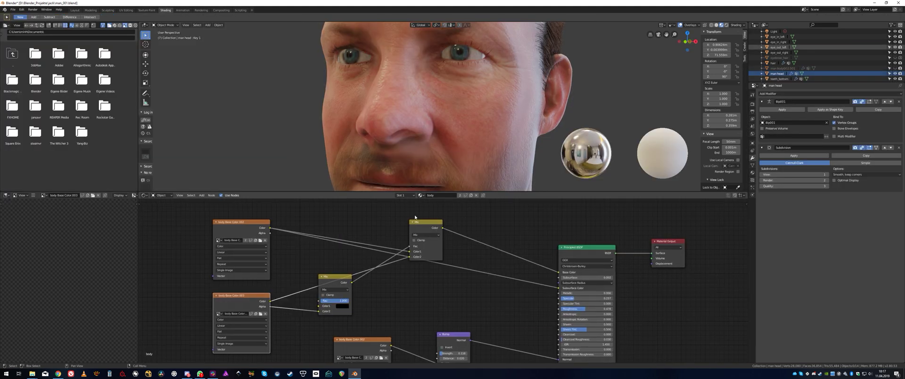
{"action": "mouse_move", "coordinate": [423, 222]}
{"action": "left_mouse_down"}
{"action": "mouse_move", "coordinate": [457, 219]}
{"action": "mouse_move", "coordinate": [440, 214]}
{"action": "left_mouse_up"}
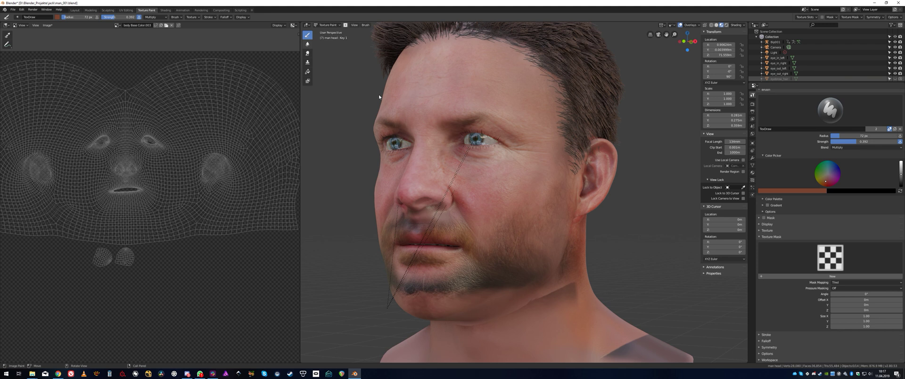
Step: Return to the Texture Paint workspace and set the brush blend mode to Mix
{"action": "left_click", "coordinate": [147, 10]}
{"action": "middle_click_drag", "start_coordinate": [507, 200], "coordinate": [513, 204]}
{"action": "left_click", "coordinate": [155, 17]}
{"action": "left_click", "coordinate": [152, 23]}
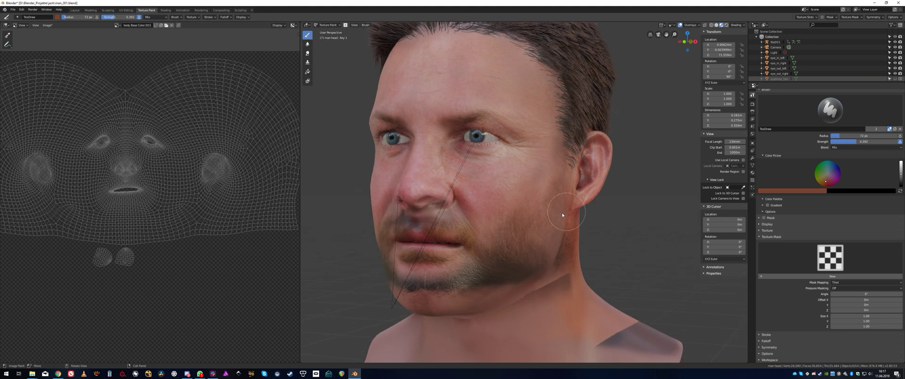
Step: Paint a dark reddish-brown patch on the man's cheek, from below the eye down toward the beard
{"action": "mouse_move", "coordinate": [519, 185]}
{"action": "left_mouse_down"}
{"action": "mouse_move", "coordinate": [469, 182]}
{"action": "mouse_move", "coordinate": [459, 160]}
{"action": "mouse_move", "coordinate": [474, 185]}
{"action": "left_mouse_up"}
{"action": "scroll", "coordinate": [522, 204], "scroll_direction": "up", "scroll_amount": 1}
{"action": "scroll", "coordinate": [190, 162], "scroll_direction": "up", "scroll_amount": 4}
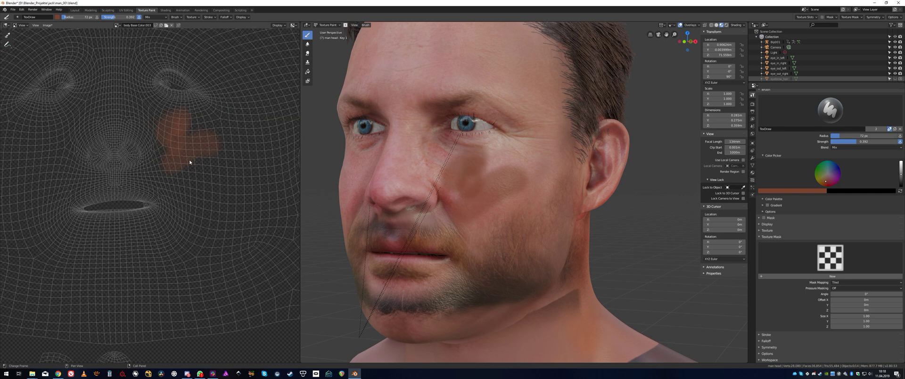
{"action": "middle_click_drag", "start_coordinate": [190, 162], "coordinate": [170, 176]}
{"action": "mouse_move", "coordinate": [504, 187]}
{"action": "left_mouse_down"}
{"action": "mouse_move", "coordinate": [488, 182]}
{"action": "mouse_move", "coordinate": [500, 200]}
{"action": "left_mouse_up"}
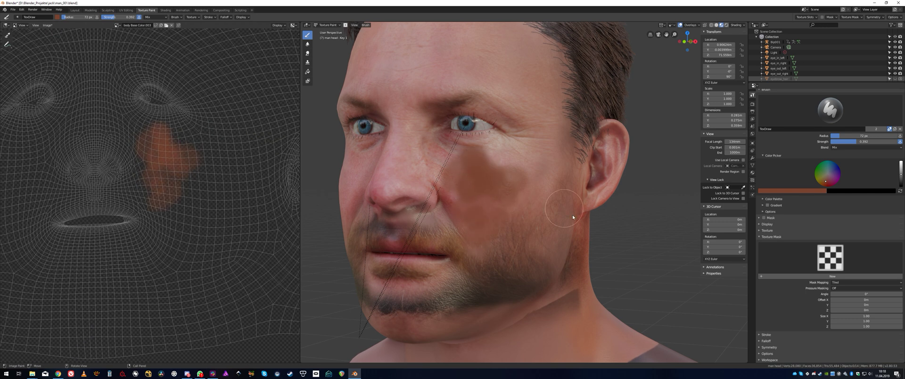
{"action": "middle_click_drag", "start_coordinate": [573, 214], "coordinate": [519, 203]}
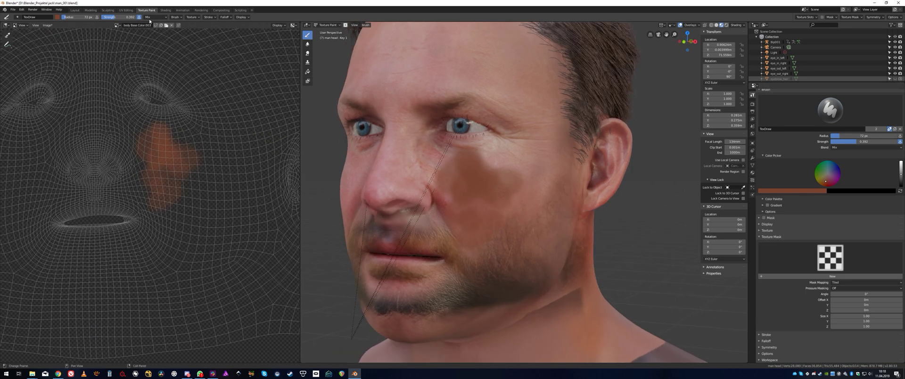
{"action": "middle_click_drag", "start_coordinate": [503, 182], "coordinate": [462, 174]}
{"action": "scroll", "coordinate": [479, 166], "scroll_direction": "up", "scroll_amount": 1}
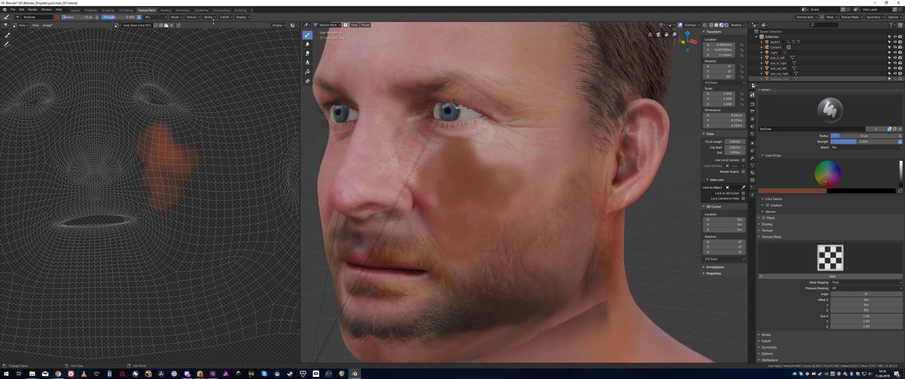
Step: Set the brush blend mode to Erase Alpha and erase much of the brown patch on the cheek
{"action": "left_click", "coordinate": [155, 18]}
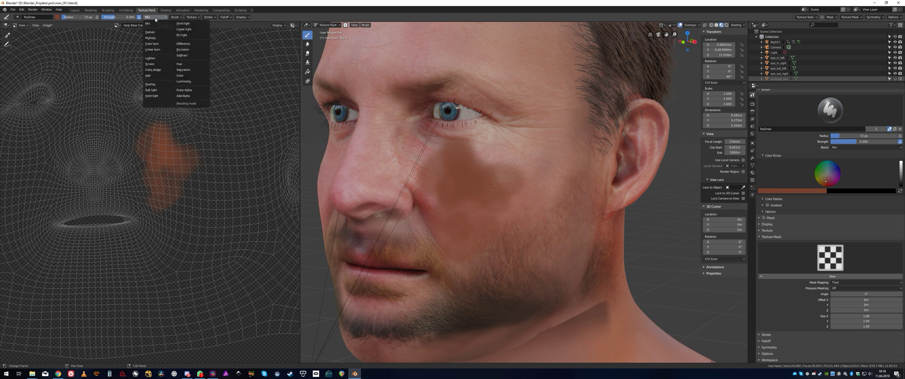
{"action": "left_click", "coordinate": [196, 92]}
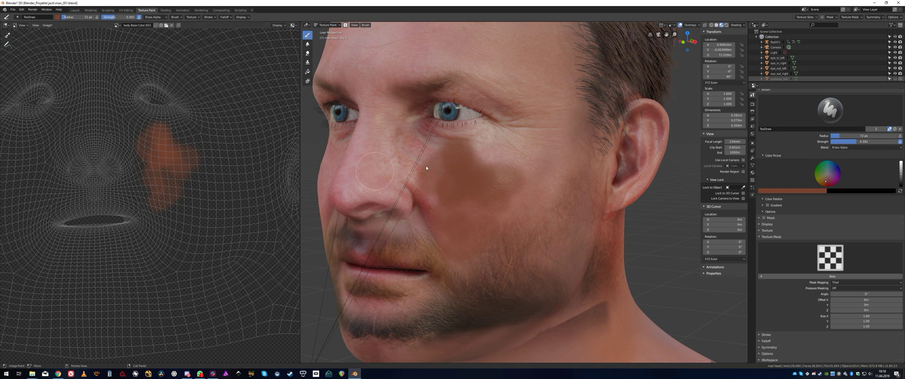
{"action": "mouse_move", "coordinate": [481, 118]}
{"action": "left_mouse_down"}
{"action": "mouse_move", "coordinate": [436, 146]}
{"action": "mouse_move", "coordinate": [542, 229]}
{"action": "left_mouse_up"}
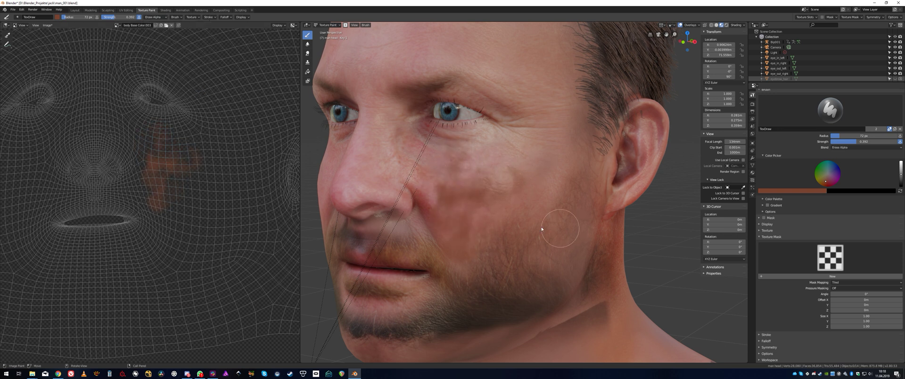
{"action": "middle_click_drag", "start_coordinate": [491, 200], "coordinate": [555, 222]}
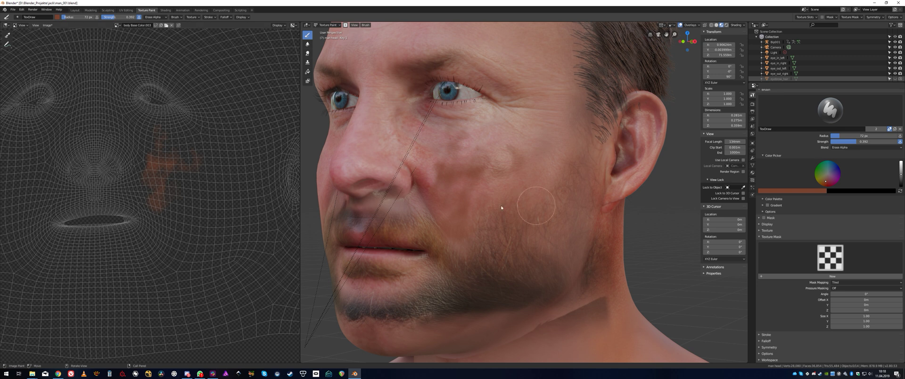
Step: Switch the brush blend mode back to Mix and add a short brown stroke on the outer cheekbone
{"action": "left_click", "coordinate": [154, 18]}
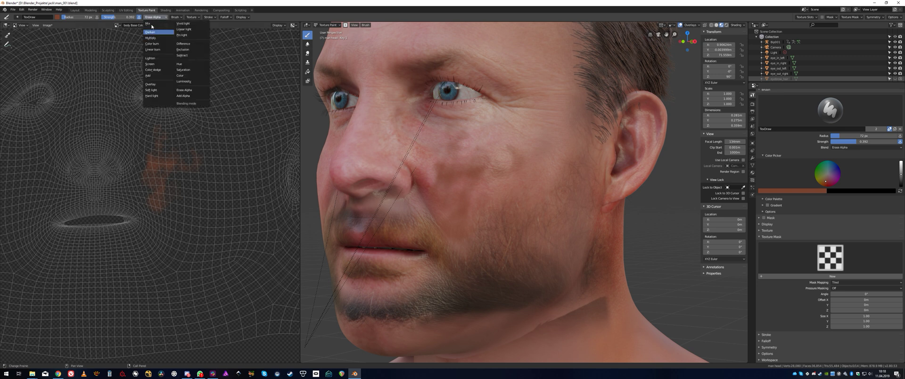
{"action": "left_click", "coordinate": [149, 23]}
{"action": "left_click_drag", "start_coordinate": [491, 167], "coordinate": [528, 142]}
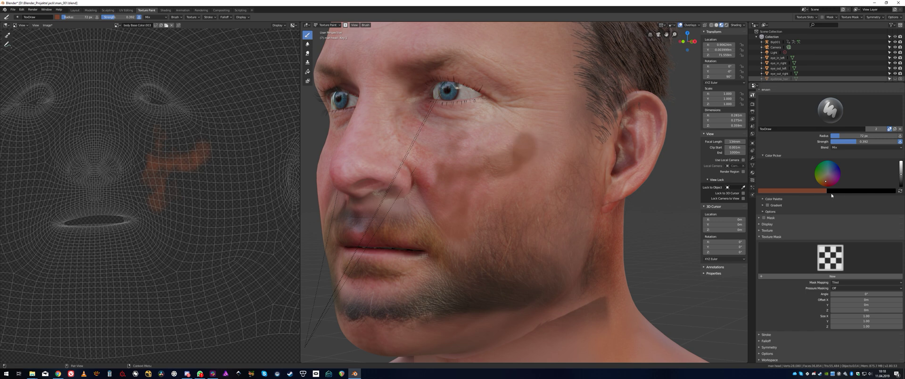
Step: Brighten the brush colour to a lighter orange-red and paint strokes on both cheeks and beneath the eye
{"action": "left_click", "coordinate": [808, 189]}
{"action": "left_click_drag", "start_coordinate": [803, 141], "coordinate": [804, 132]}
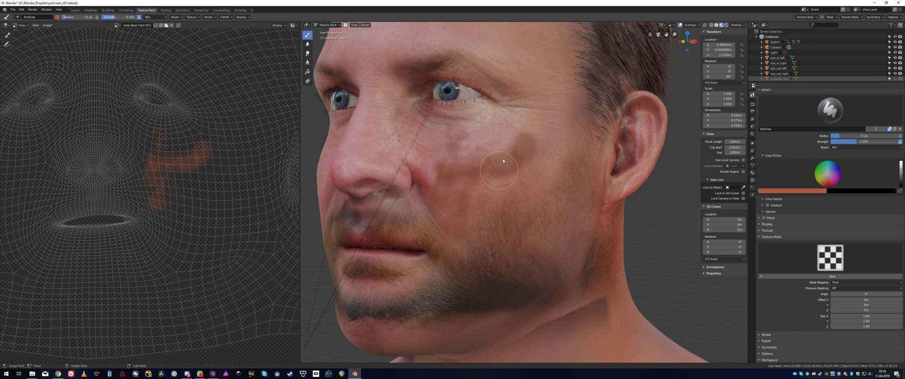
{"action": "mouse_move", "coordinate": [509, 160]}
{"action": "left_mouse_down"}
{"action": "mouse_move", "coordinate": [507, 196]}
{"action": "mouse_move", "coordinate": [491, 159]}
{"action": "mouse_move", "coordinate": [471, 165]}
{"action": "left_mouse_up"}
{"action": "middle_click_drag", "start_coordinate": [500, 183], "coordinate": [550, 190]}
{"action": "mouse_move", "coordinate": [471, 175]}
{"action": "left_mouse_down"}
{"action": "mouse_move", "coordinate": [399, 218]}
{"action": "mouse_move", "coordinate": [443, 186]}
{"action": "left_mouse_up"}
{"action": "middle_click_drag", "start_coordinate": [498, 212], "coordinate": [446, 214]}
{"action": "left_click_drag", "start_coordinate": [412, 140], "coordinate": [446, 152]}
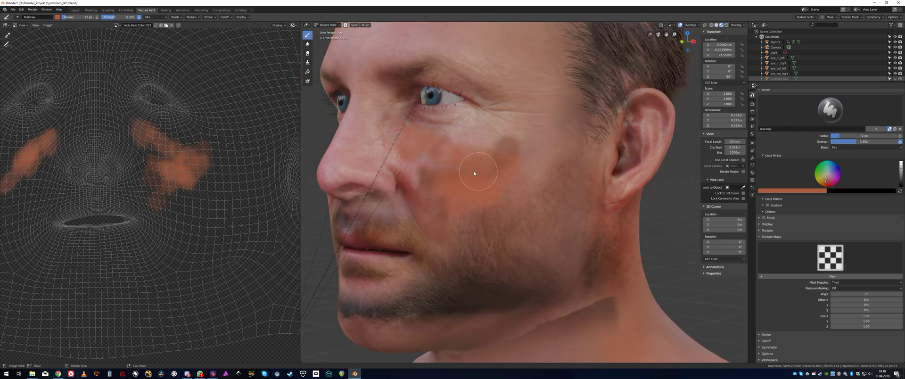
Step: Set the brush blend mode to Multiply and darken the orange cheek patch with several downward strokes
{"action": "middle_click_drag", "start_coordinate": [479, 169], "coordinate": [465, 170]}
{"action": "middle_click_drag", "start_coordinate": [510, 191], "coordinate": [481, 149]}
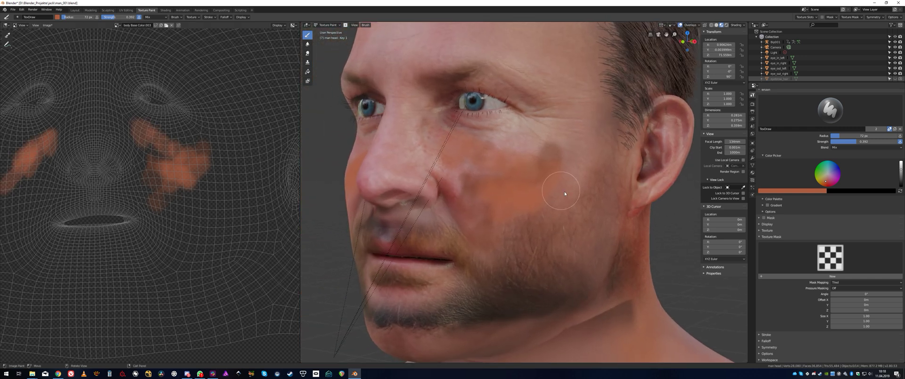
{"action": "mouse_move", "coordinate": [496, 216]}
{"action": "middle_mouse_down"}
{"action": "mouse_move", "coordinate": [574, 188]}
{"action": "mouse_move", "coordinate": [556, 190]}
{"action": "mouse_move", "coordinate": [406, 83]}
{"action": "middle_mouse_up"}
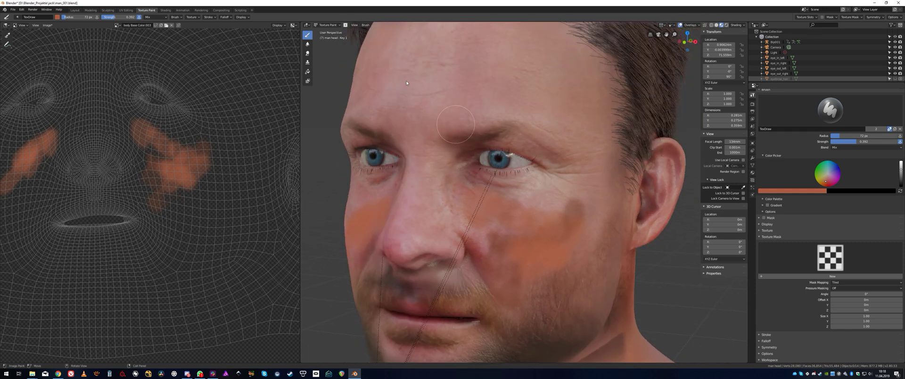
{"action": "middle_click_drag", "start_coordinate": [620, 265], "coordinate": [680, 250]}
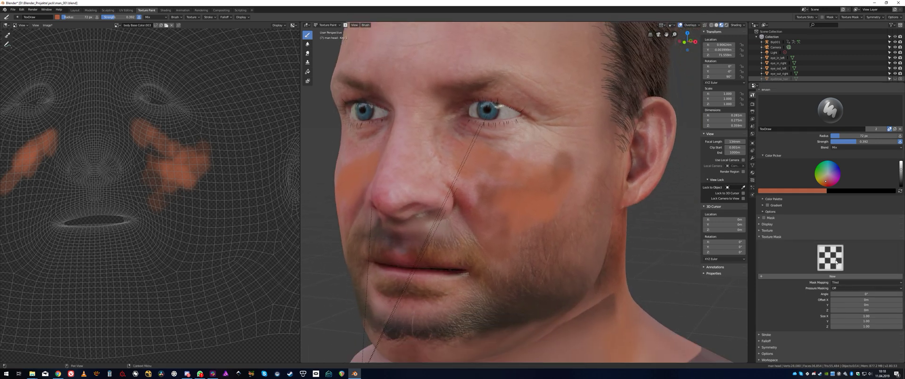
{"action": "middle_click_drag", "start_coordinate": [466, 156], "coordinate": [514, 180]}
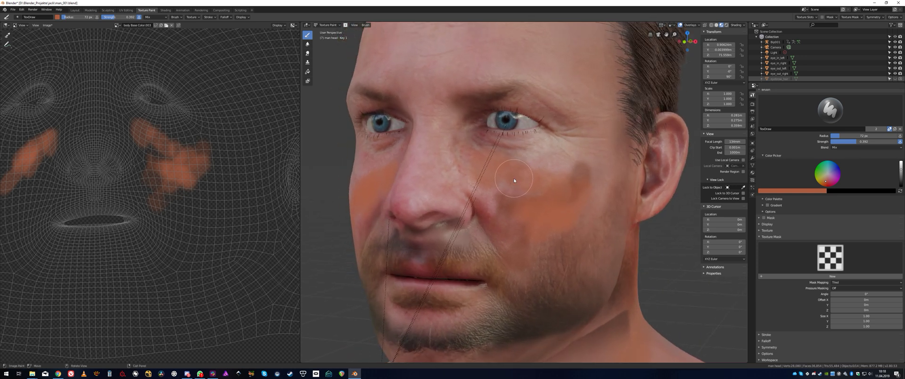
{"action": "left_click", "coordinate": [160, 17]}
{"action": "left_click", "coordinate": [158, 39]}
{"action": "left_click_drag", "start_coordinate": [521, 176], "coordinate": [532, 180]}
{"action": "left_click_drag", "start_coordinate": [556, 221], "coordinate": [521, 225]}
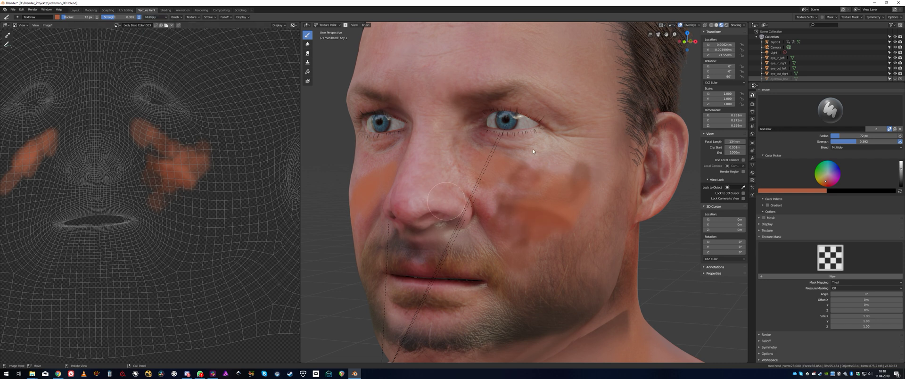
{"action": "left_click_drag", "start_coordinate": [537, 182], "coordinate": [497, 222]}
{"action": "left_click_drag", "start_coordinate": [573, 175], "coordinate": [557, 212]}
Step: Deepen the centre and outer part of the cheek patch with more Multiply strokes
{"action": "middle_click_drag", "start_coordinate": [618, 196], "coordinate": [588, 199]}
{"action": "scroll", "coordinate": [588, 202], "scroll_direction": "up", "scroll_amount": 1}
{"action": "left_click_drag", "start_coordinate": [565, 158], "coordinate": [526, 200]}
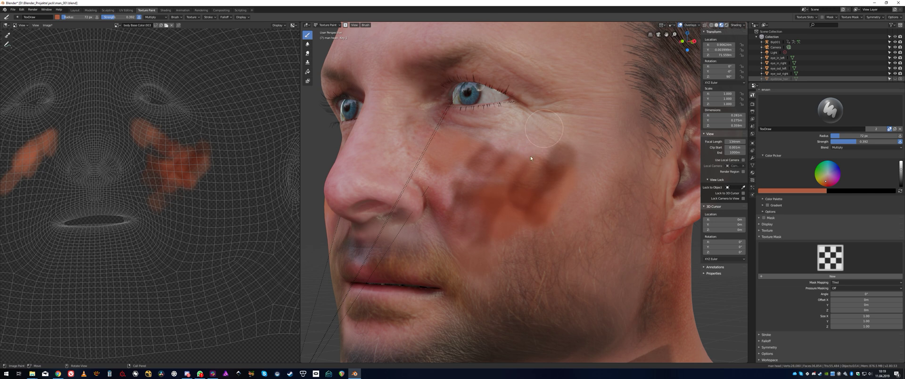
{"action": "left_click_drag", "start_coordinate": [524, 175], "coordinate": [498, 207]}
{"action": "left_click_drag", "start_coordinate": [543, 191], "coordinate": [520, 218]}
{"action": "middle_click_drag", "start_coordinate": [142, 158], "coordinate": [134, 164]}
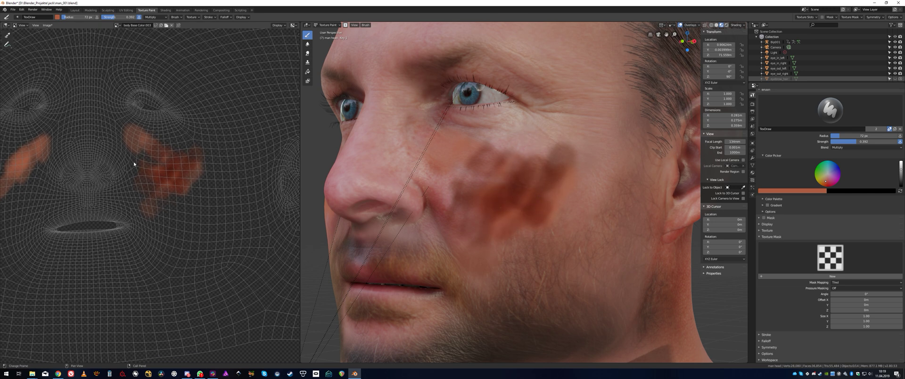
{"action": "scroll", "coordinate": [136, 163], "scroll_direction": "up", "scroll_amount": 1}
{"action": "middle_click_drag", "start_coordinate": [443, 148], "coordinate": [455, 156]}
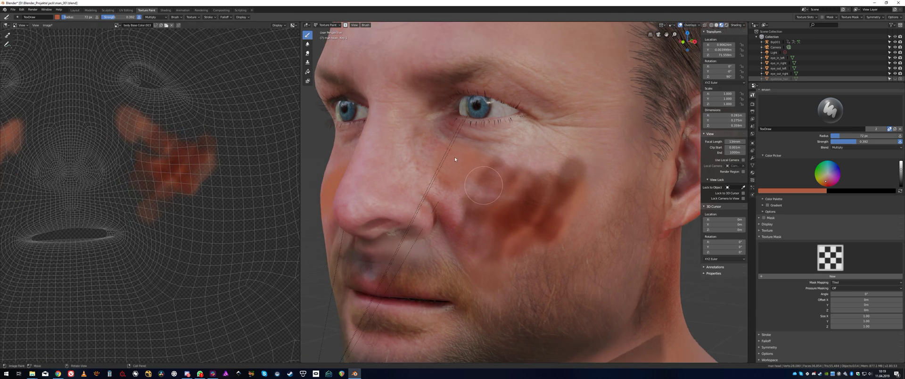
{"action": "left_click", "coordinate": [160, 18]}
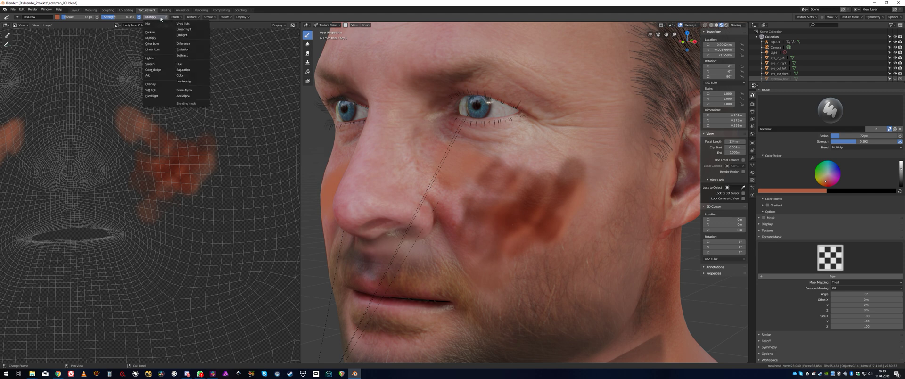
{"action": "middle_click_drag", "start_coordinate": [443, 203], "coordinate": [465, 202]}
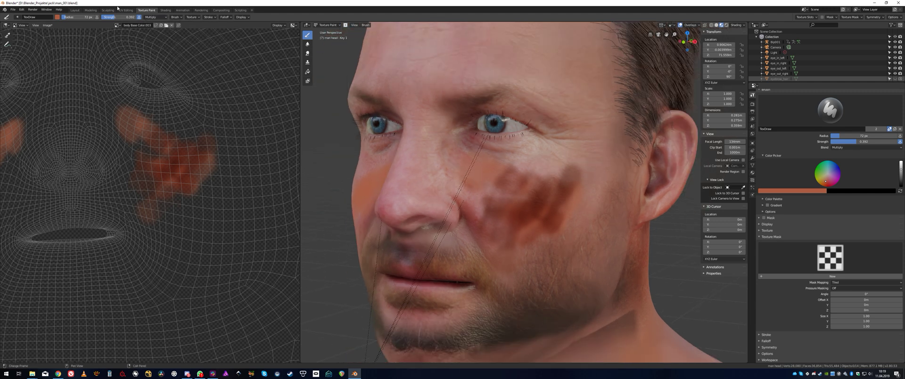
Step: In the Shading workspace, reduce the lower Mix node's Fac to about 0.2 and reposition both Mix nodes slightly
{"action": "left_click", "coordinate": [165, 10]}
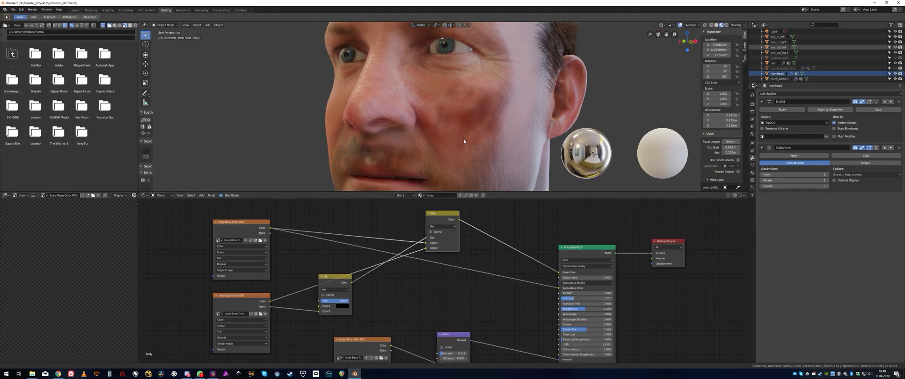
{"action": "mouse_move", "coordinate": [345, 304]}
{"action": "left_mouse_down"}
{"action": "mouse_move", "coordinate": [321, 301]}
{"action": "mouse_move", "coordinate": [349, 304]}
{"action": "mouse_move", "coordinate": [329, 304]}
{"action": "left_mouse_up"}
{"action": "left_click_drag", "start_coordinate": [441, 217], "coordinate": [423, 236]}
{"action": "mouse_move", "coordinate": [326, 279]}
{"action": "left_mouse_down"}
{"action": "mouse_move", "coordinate": [334, 273]}
{"action": "mouse_move", "coordinate": [326, 272]}
{"action": "left_mouse_up"}
{"action": "middle_click_drag", "start_coordinate": [471, 95], "coordinate": [455, 101]}
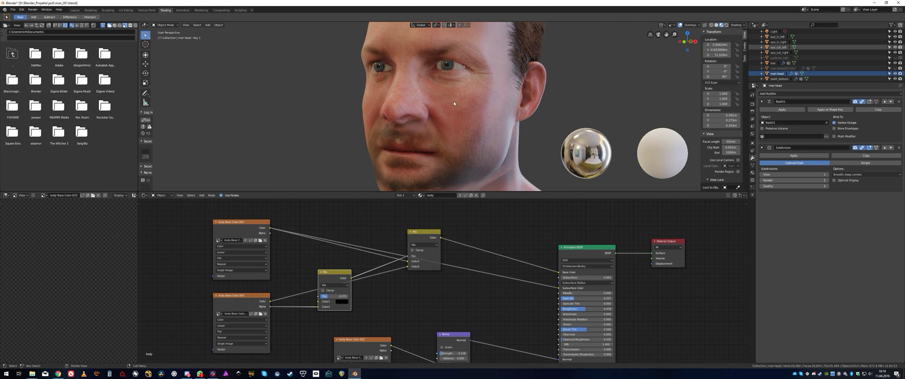